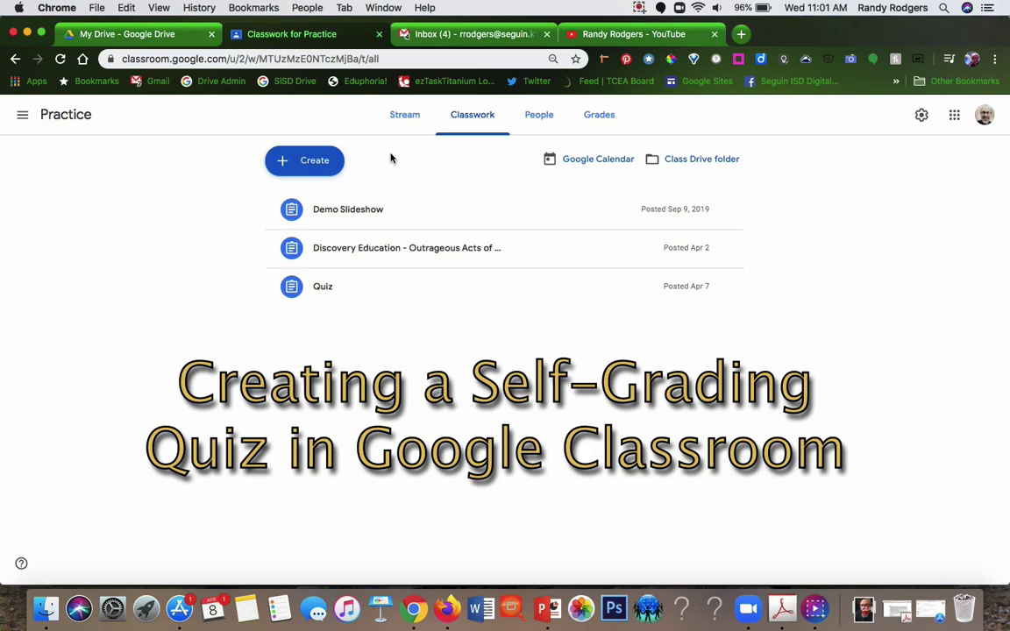
- Create a Classroom quiz assignment titled 'World's Easiest Quiz' with instructions 'Complete all quiz questions'
left_click(319, 164)
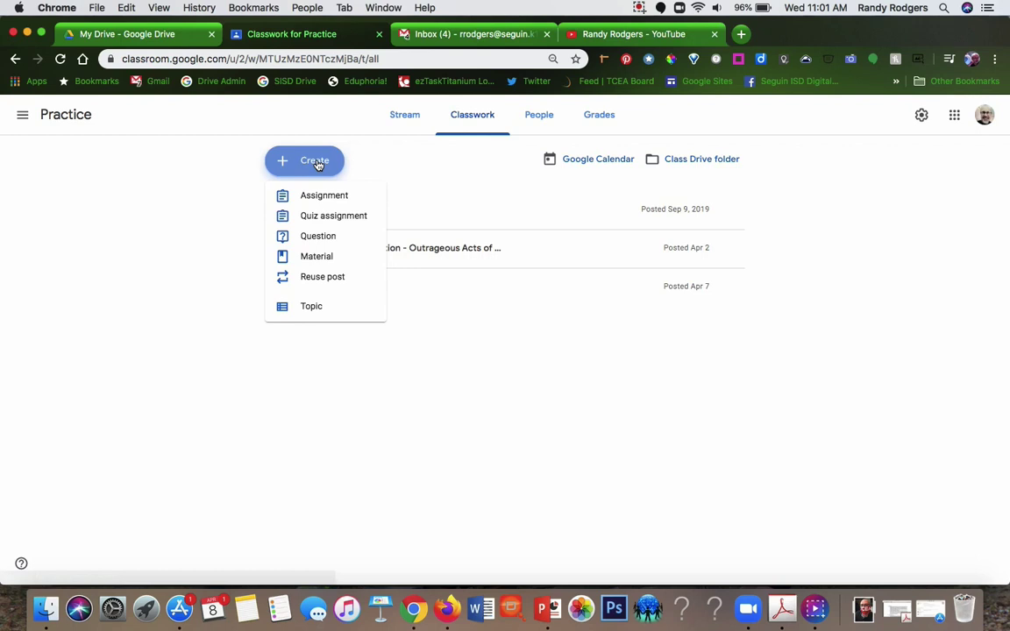
left_click(320, 218)
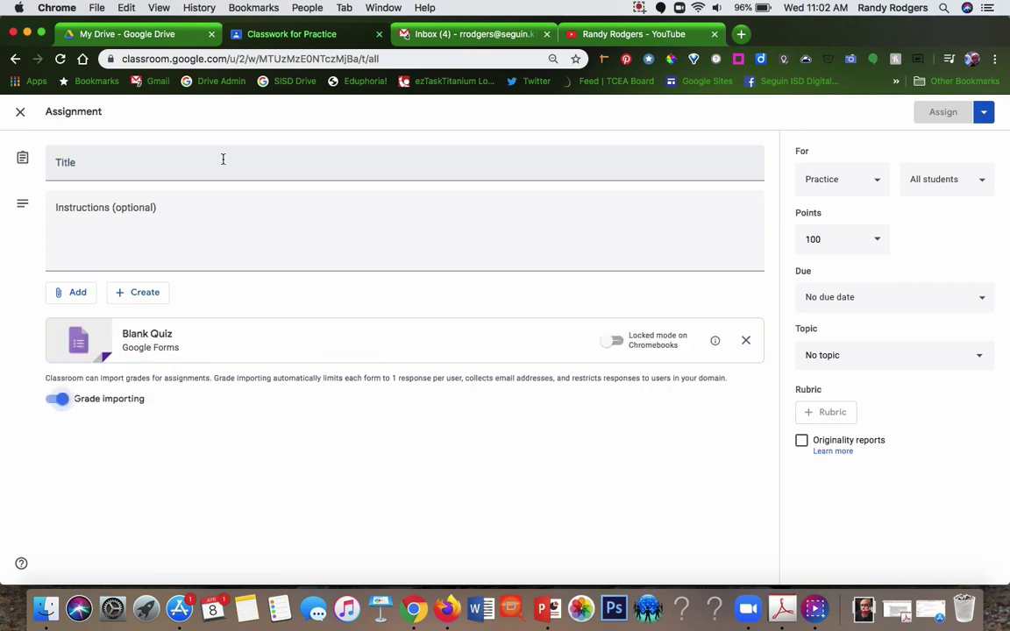
left_click(222, 159)
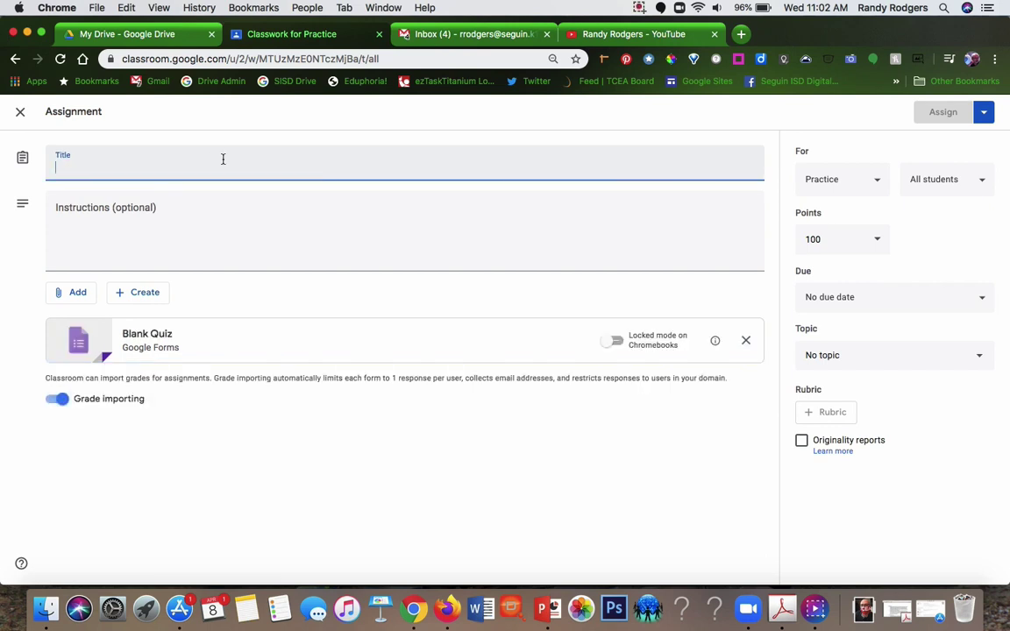
type("World's Easiest Quiz")
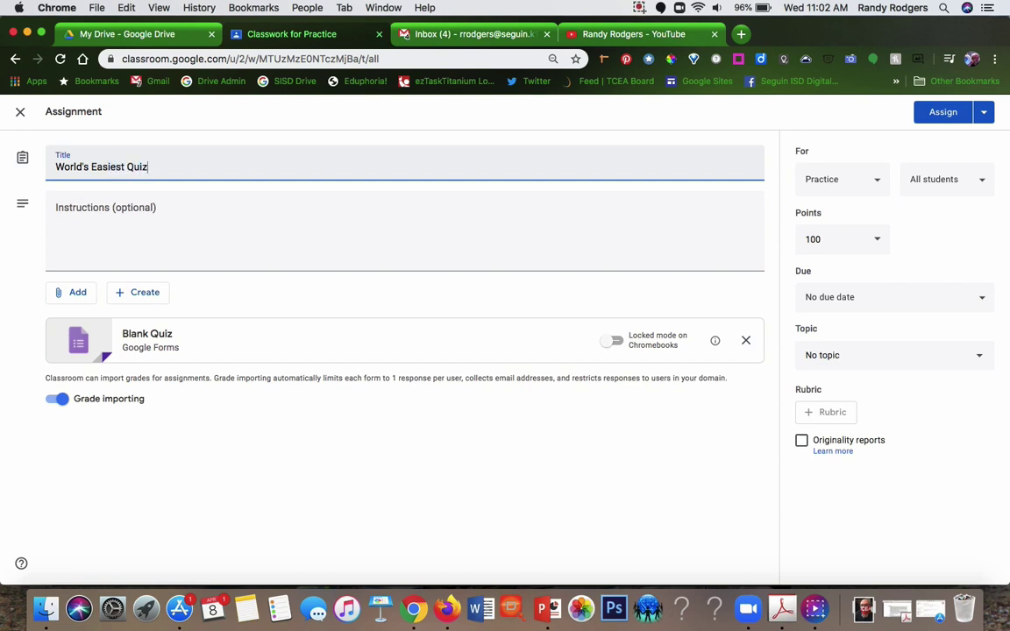
left_click(195, 214)
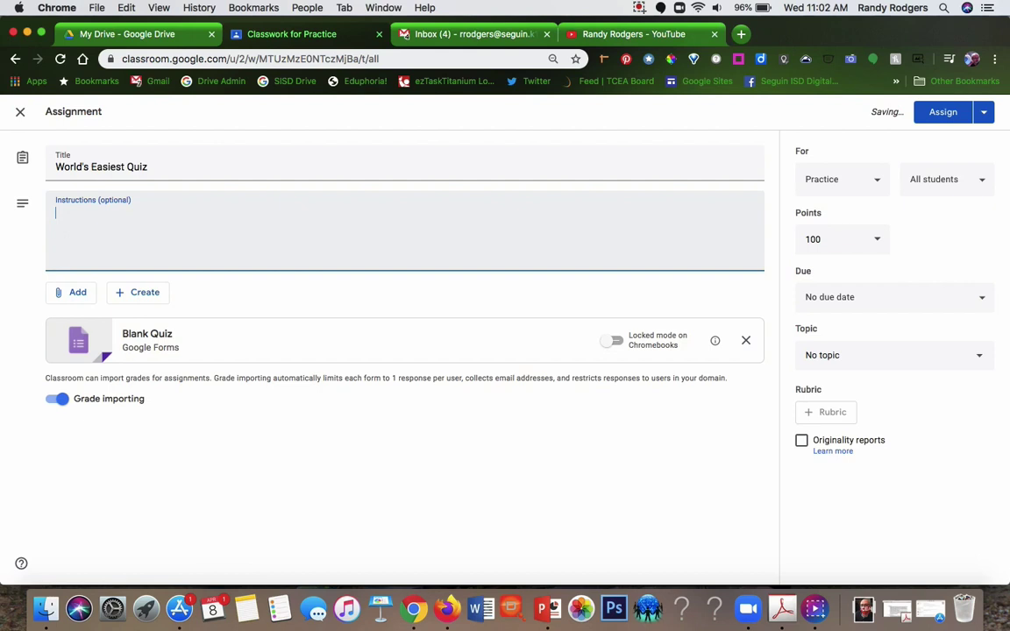
type("Complete a")
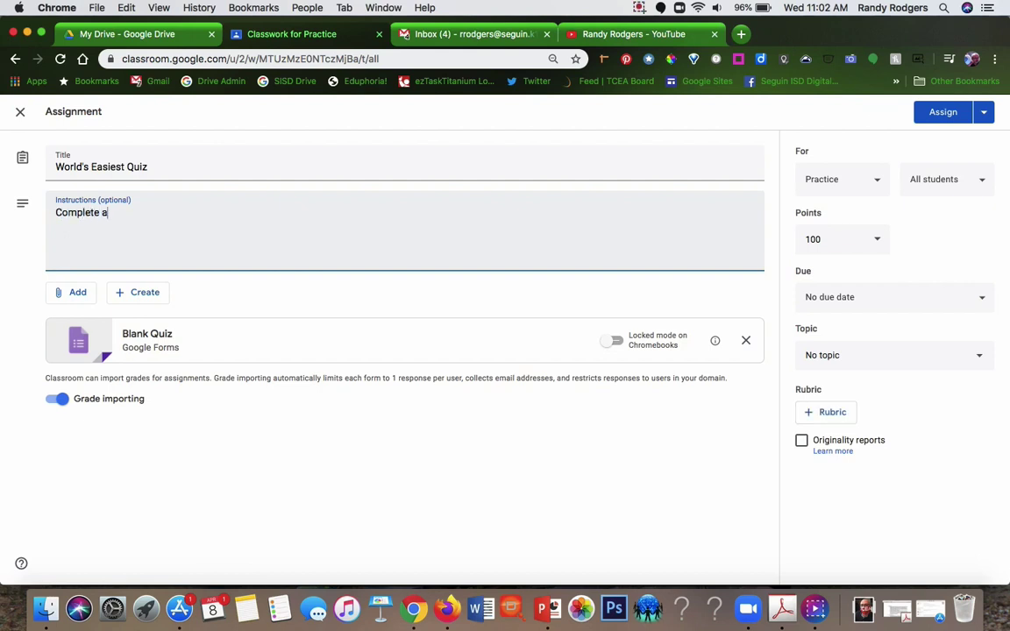
type("ll quiz questions.")
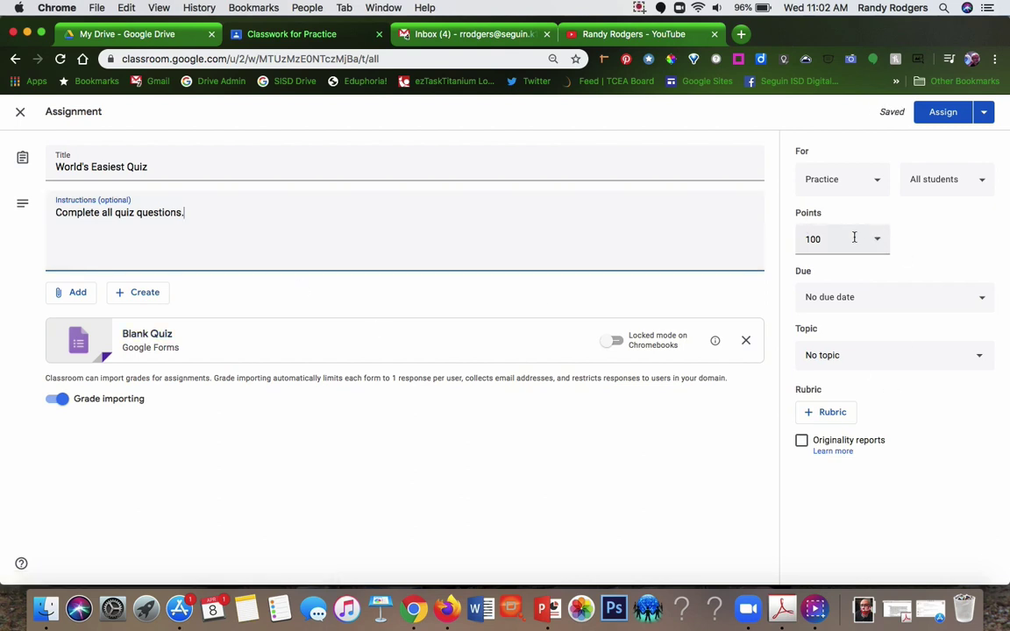
- Set the assignment's due date to Friday, April 10
left_click(971, 302)
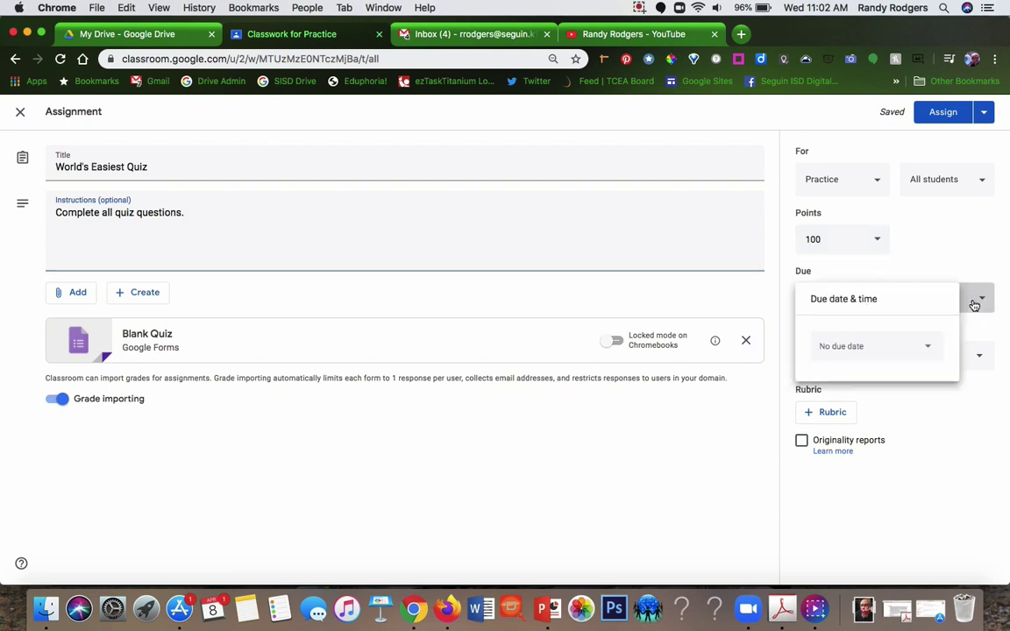
left_click(879, 345)
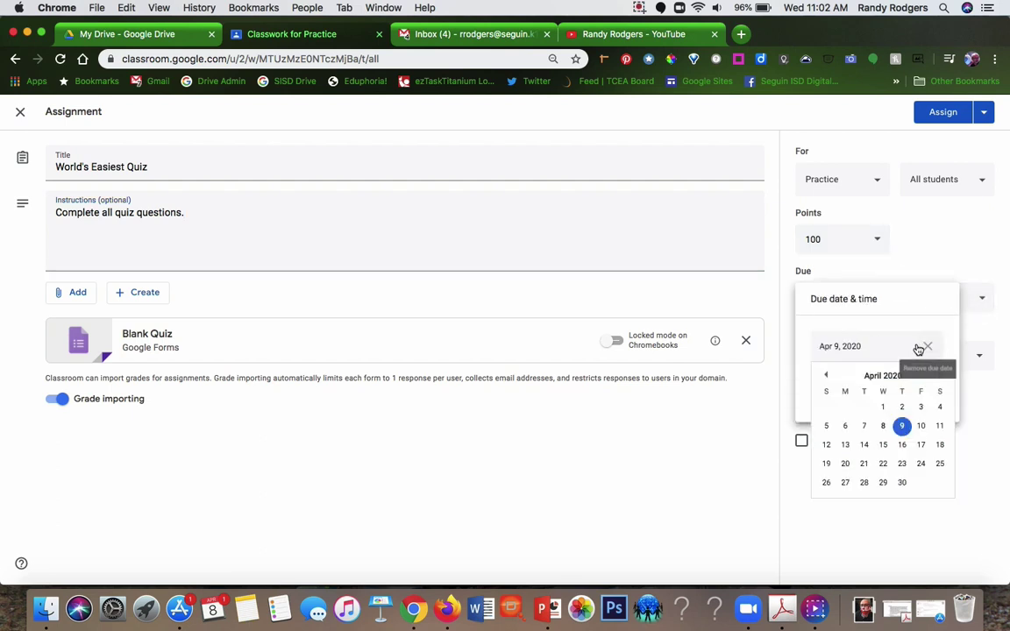
left_click(921, 425)
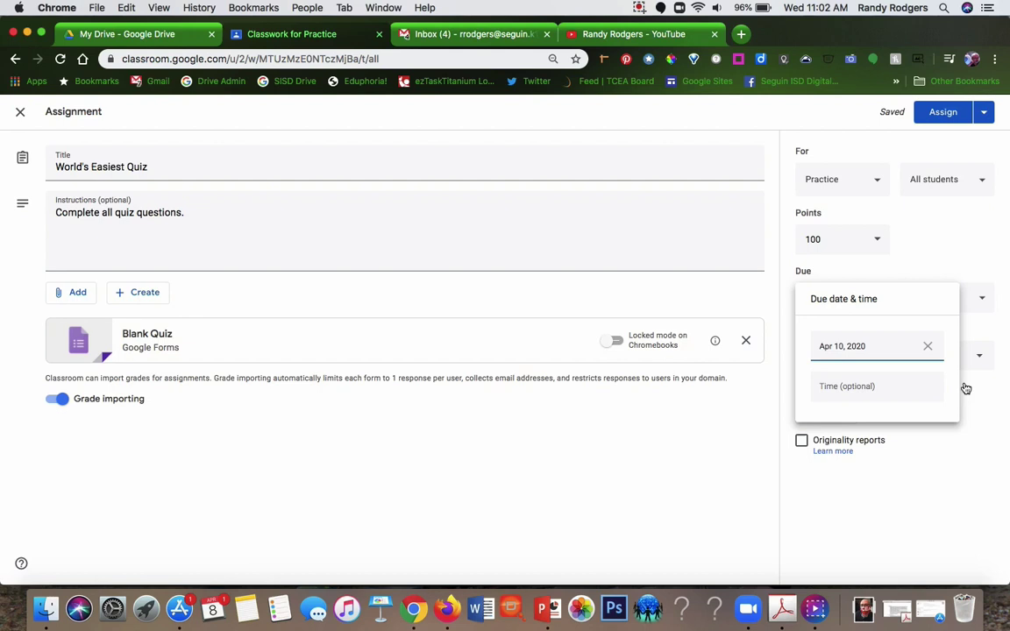
left_click(964, 444)
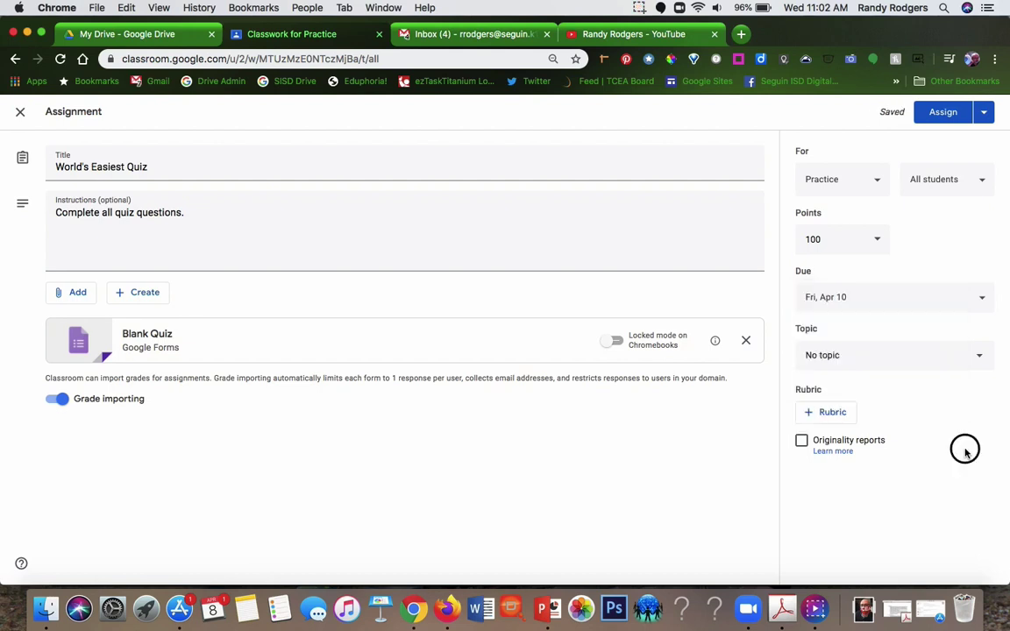
- File the assignment under a new topic named 'General'
left_click(946, 357)
left_click(855, 386)
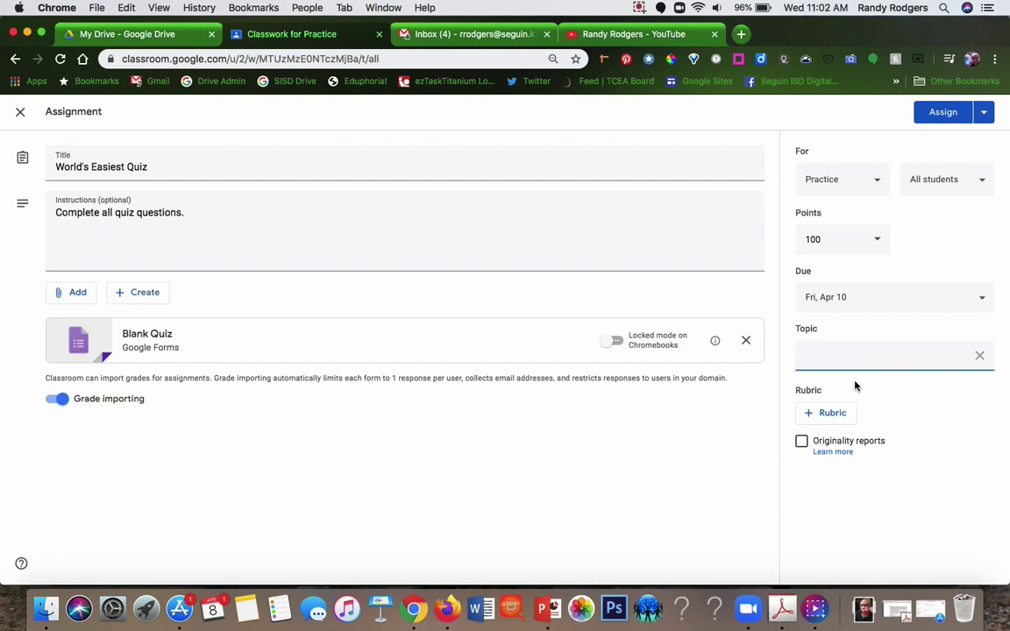
type("General")
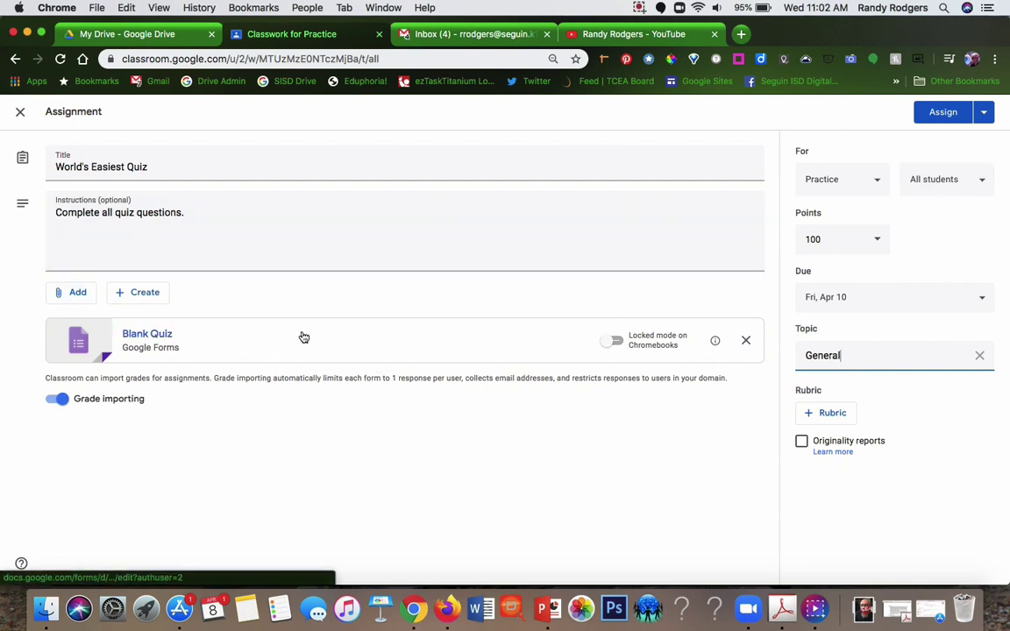
- Open the attached Blank Quiz form and retitle its heading 'World's Easiest Quiz'
left_click(151, 335)
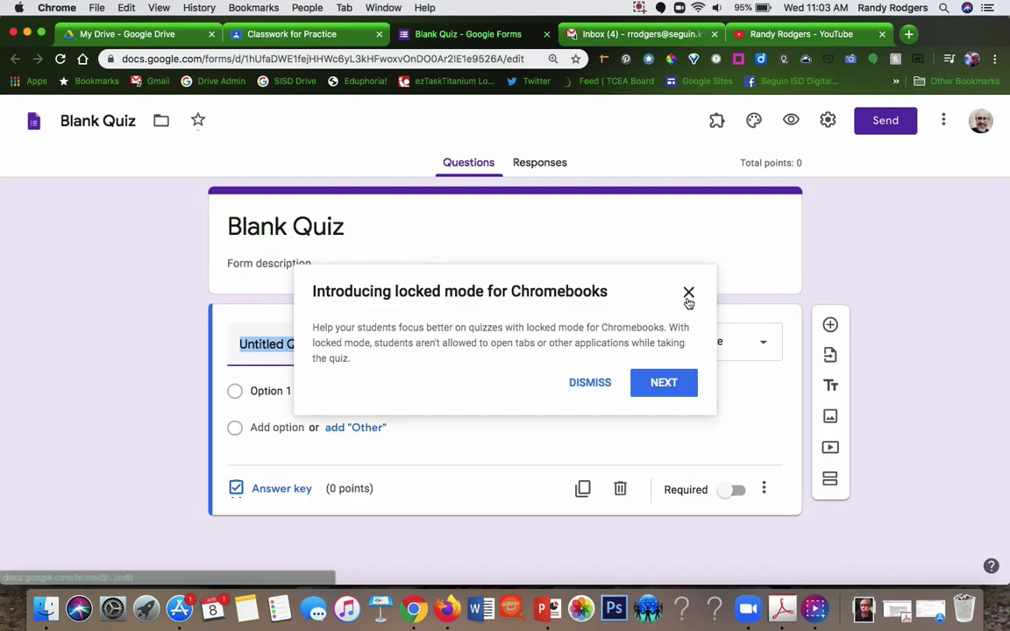
left_click(688, 293)
left_click(306, 229)
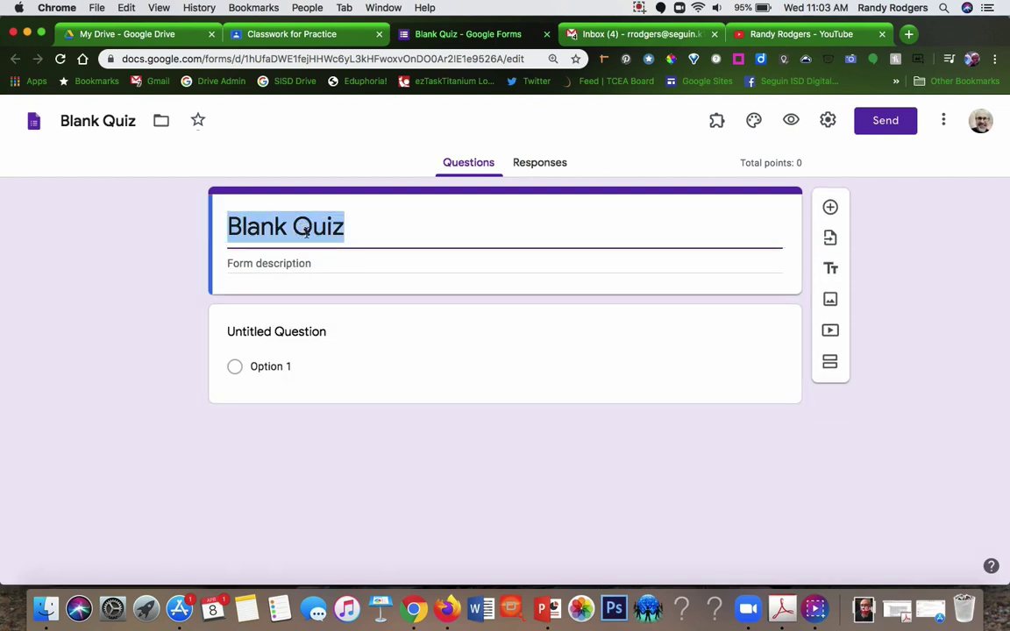
type("Wo")
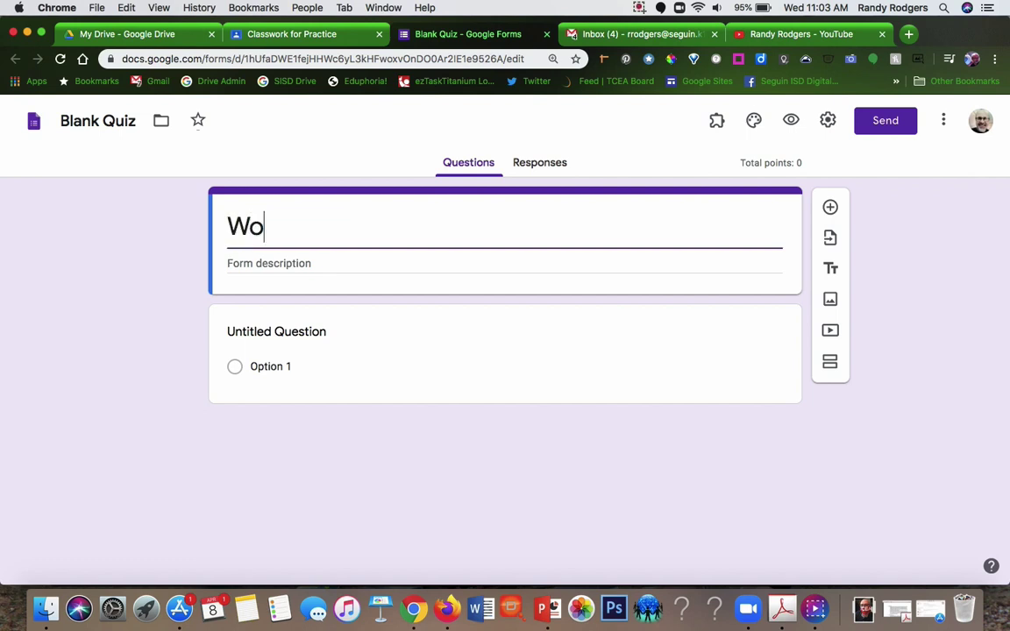
type("rld's Eas")
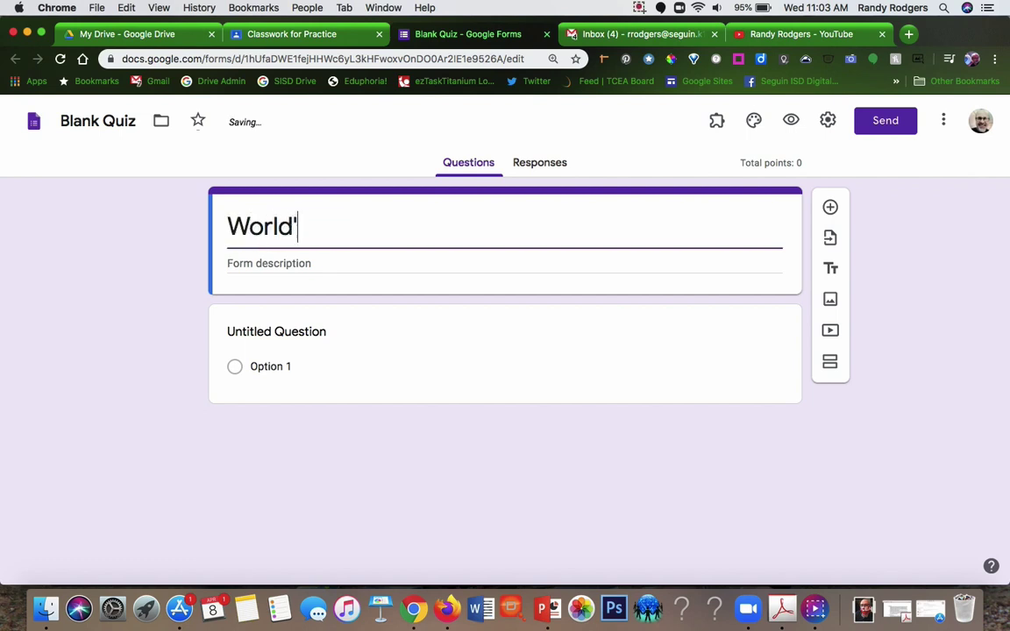
type("iest Quiz")
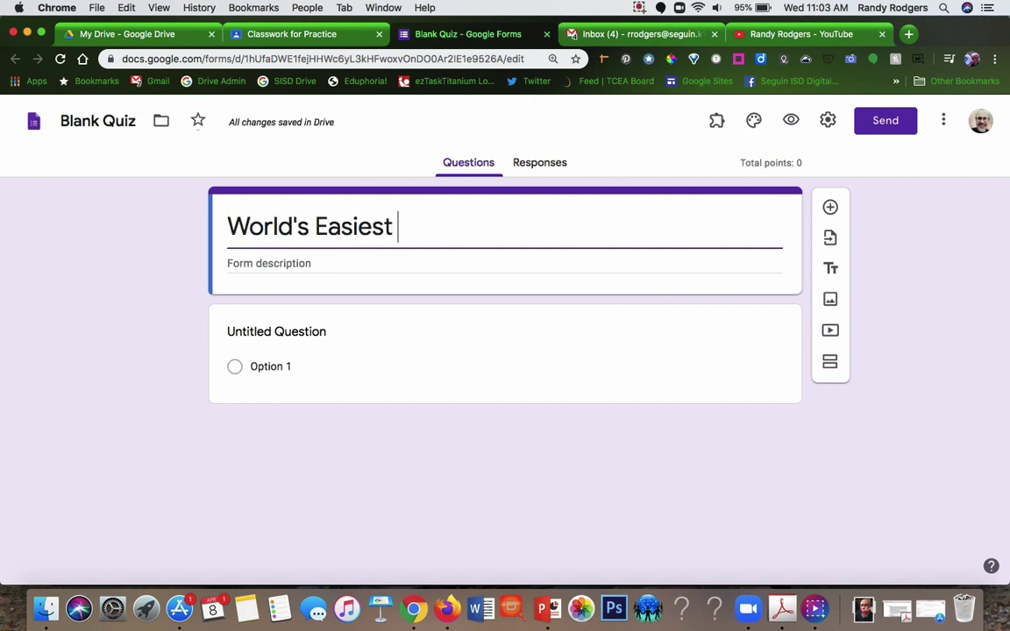
- Rename the form file to 'World's Easiest Quiz'
left_click(117, 121)
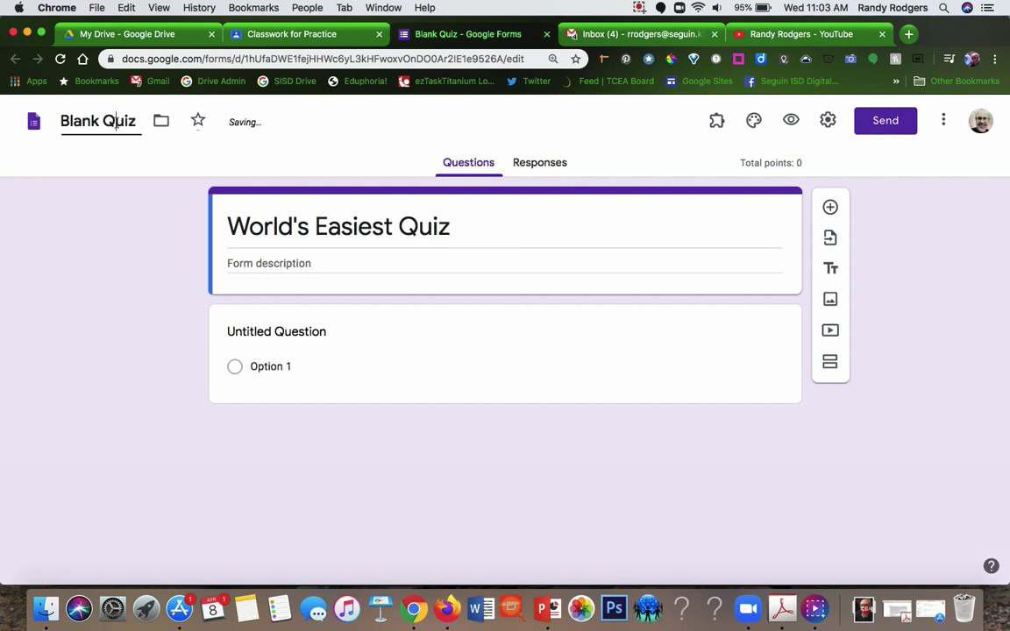
triple_click(116, 121)
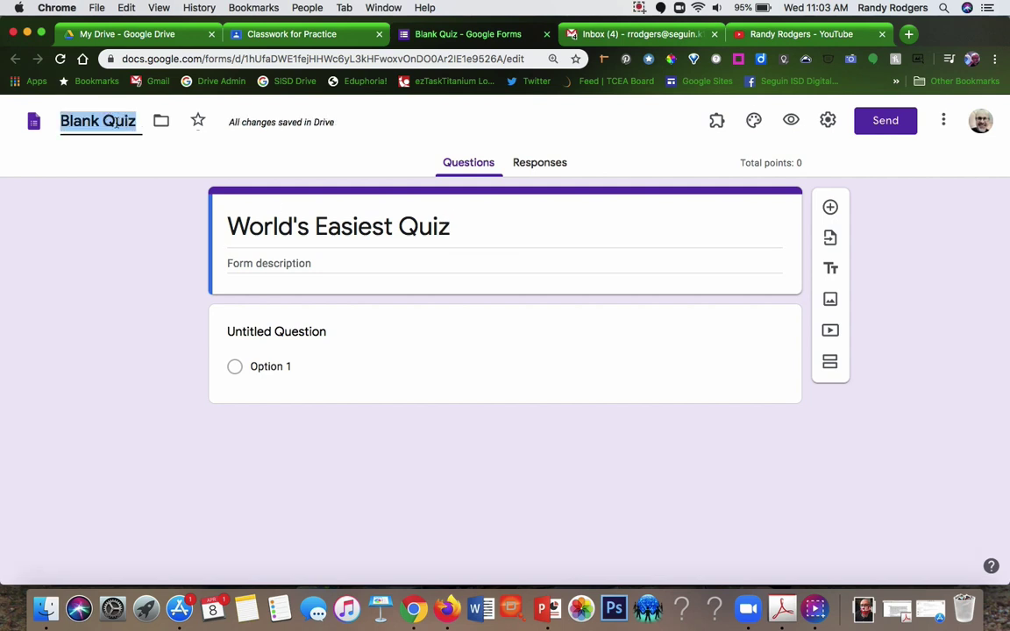
type("World'")
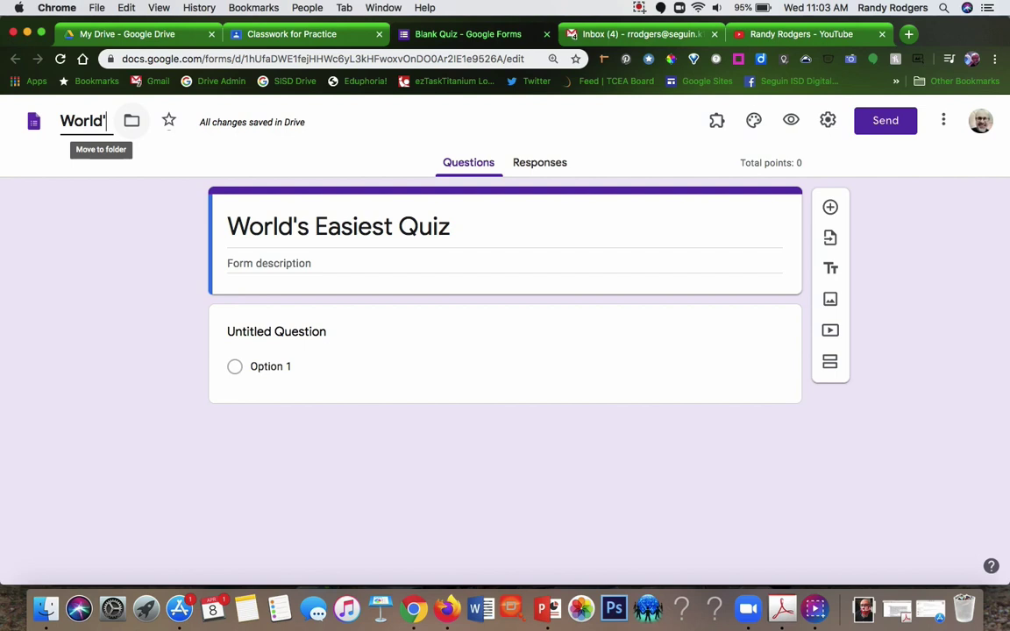
type("s Easiest ")
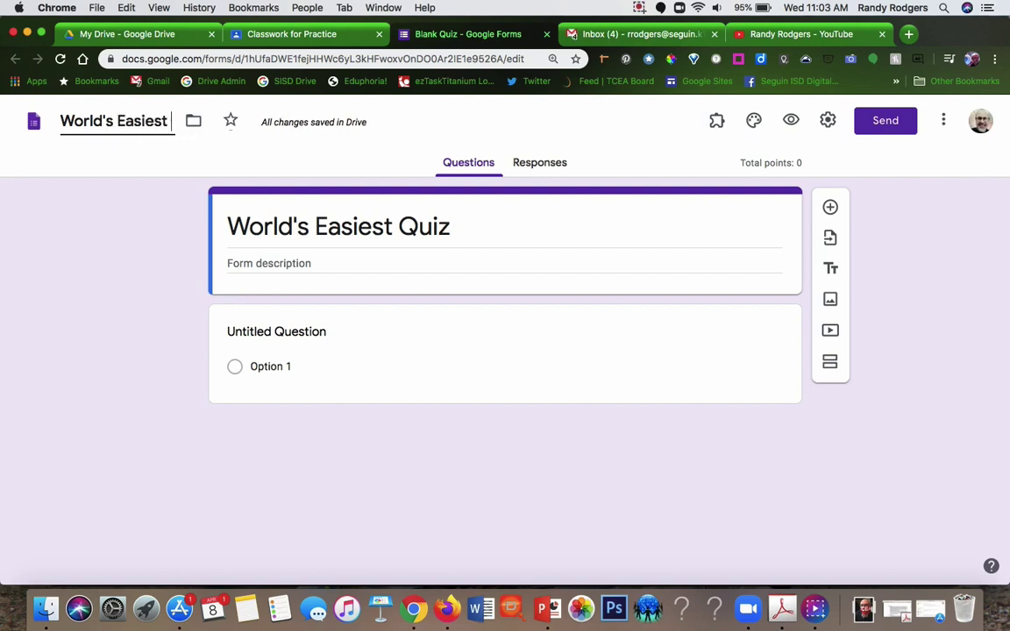
type("Quiz")
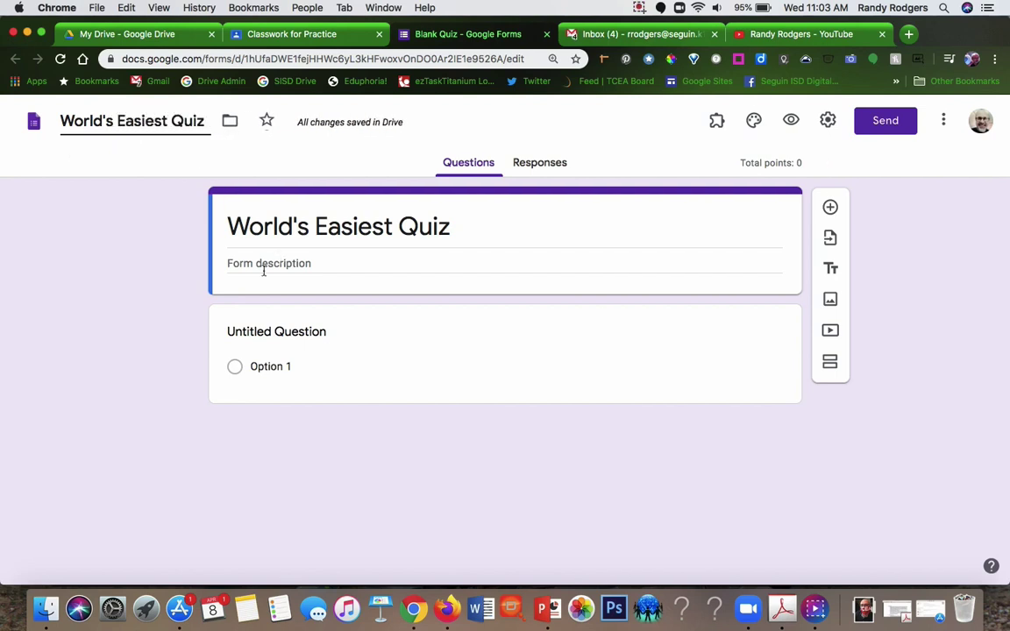
- Type the first question: 'Who was the first president of the United States?'
left_click(275, 332)
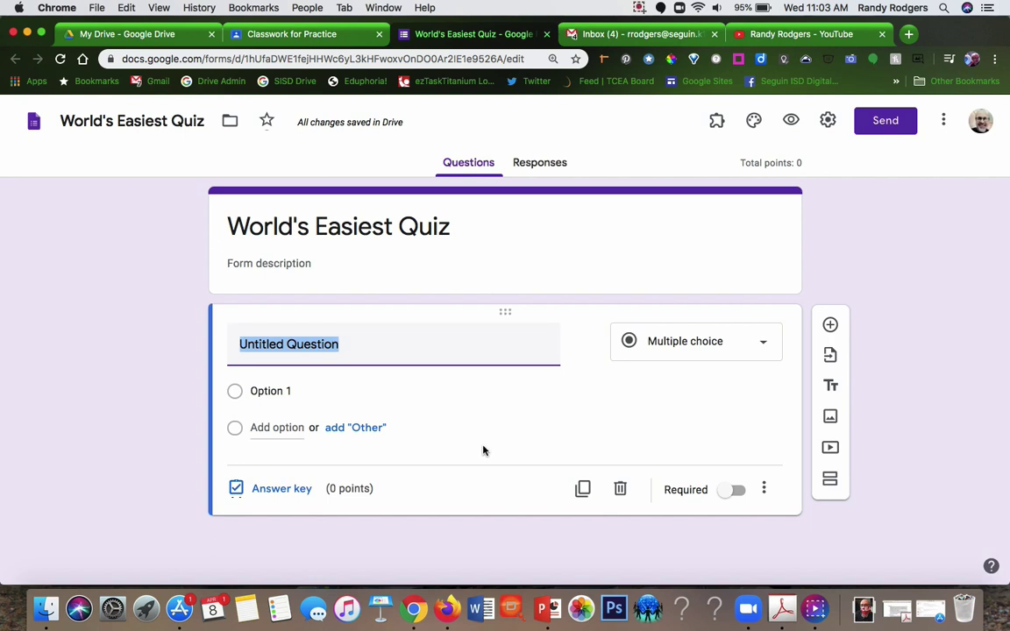
type("Who ")
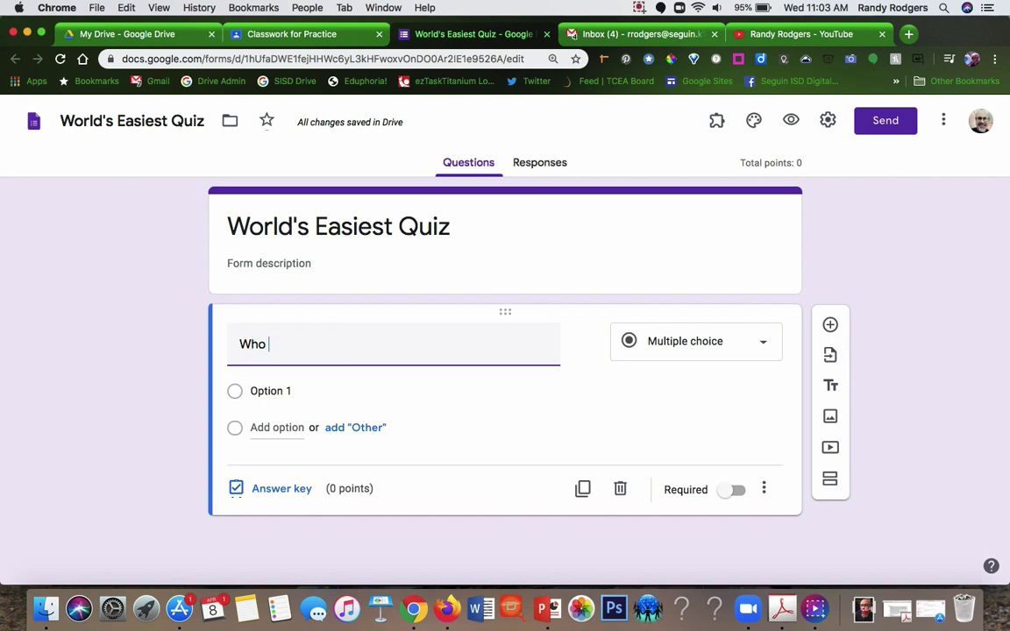
type("was the first Pre")
key("BackSpace")
key("BackSpace")
key("BackSpace")
type("p")
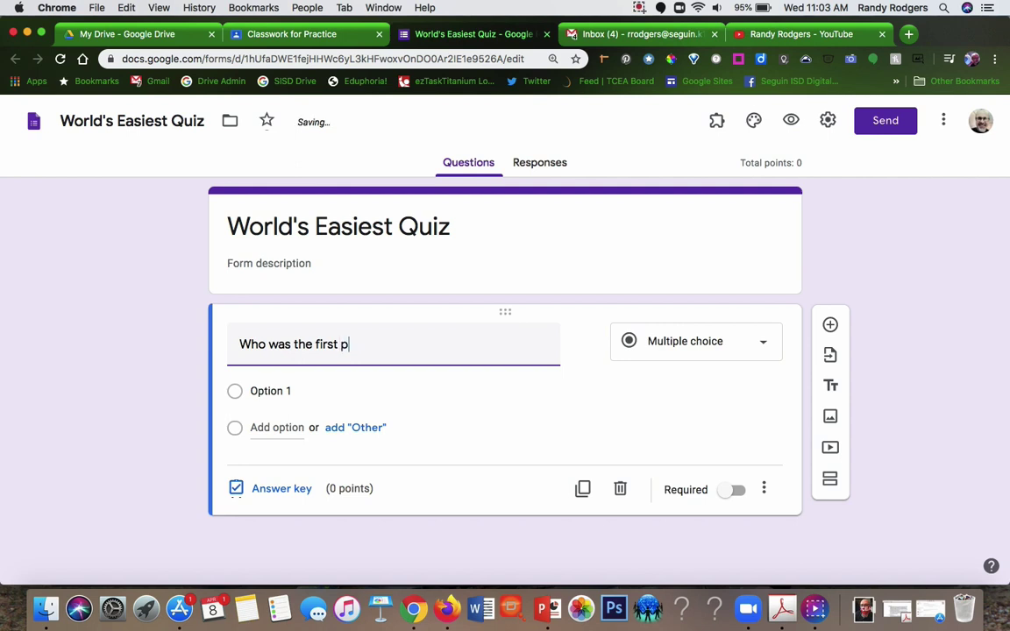
type("resident of")
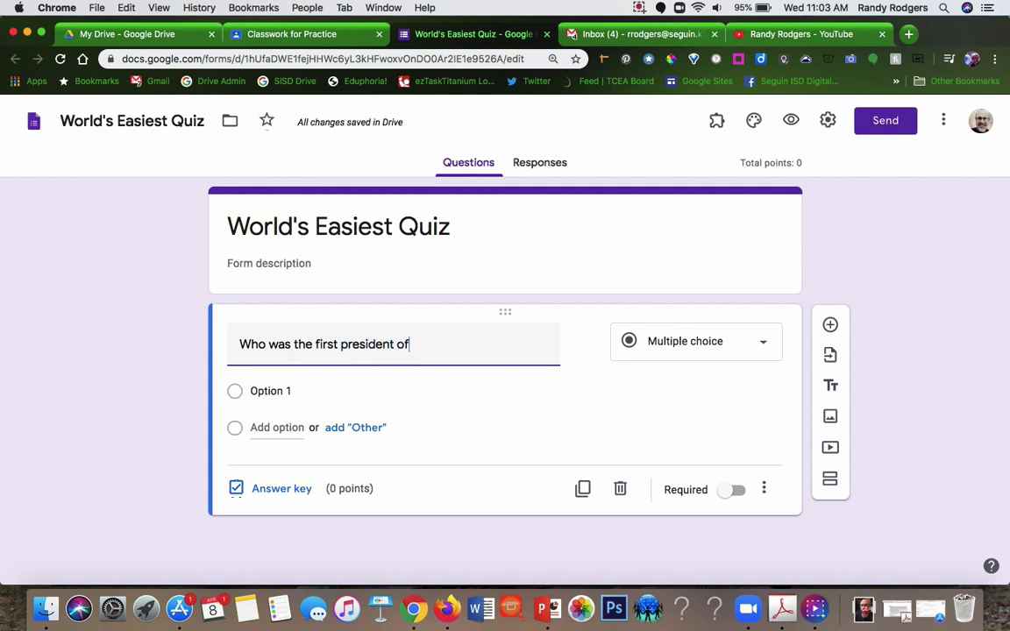
type(" the United States")
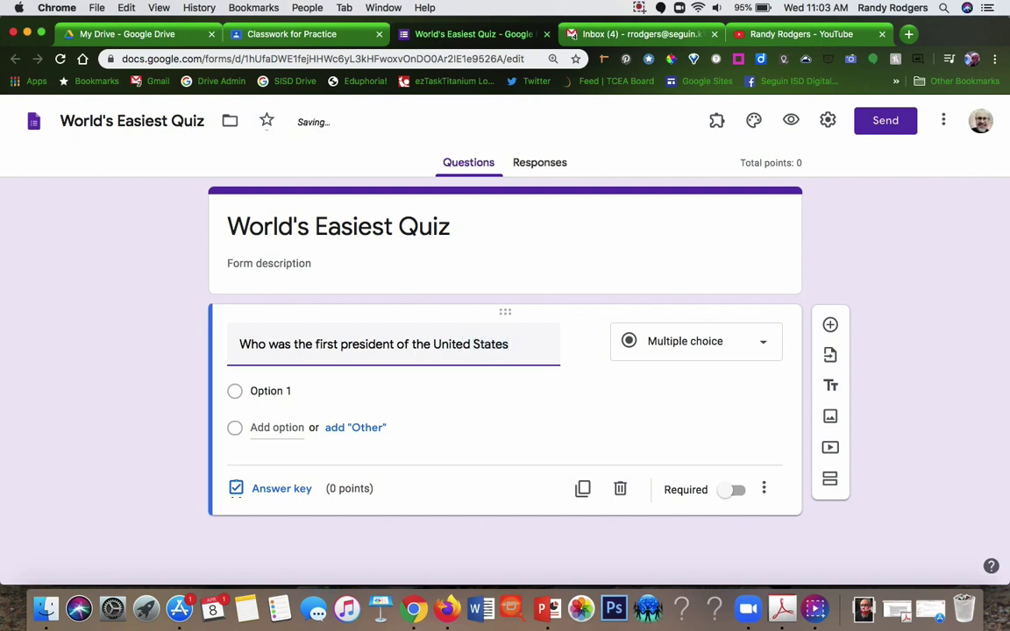
type("?")
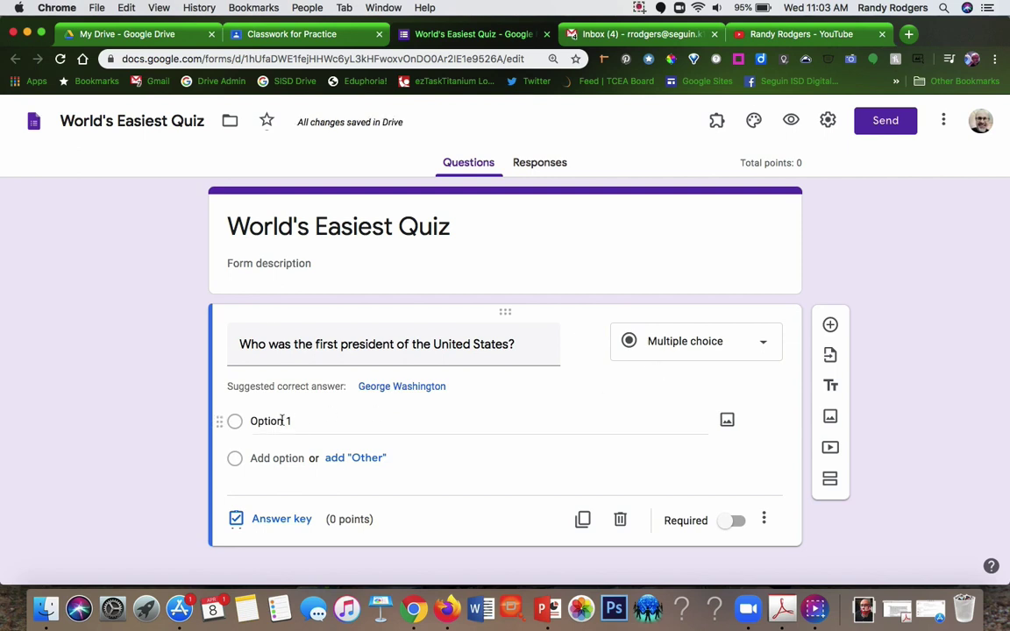
- Add choices Abraham Lincoln, Thomas Jefferson, George Washington and Franklin Roosevelt
left_click(274, 422)
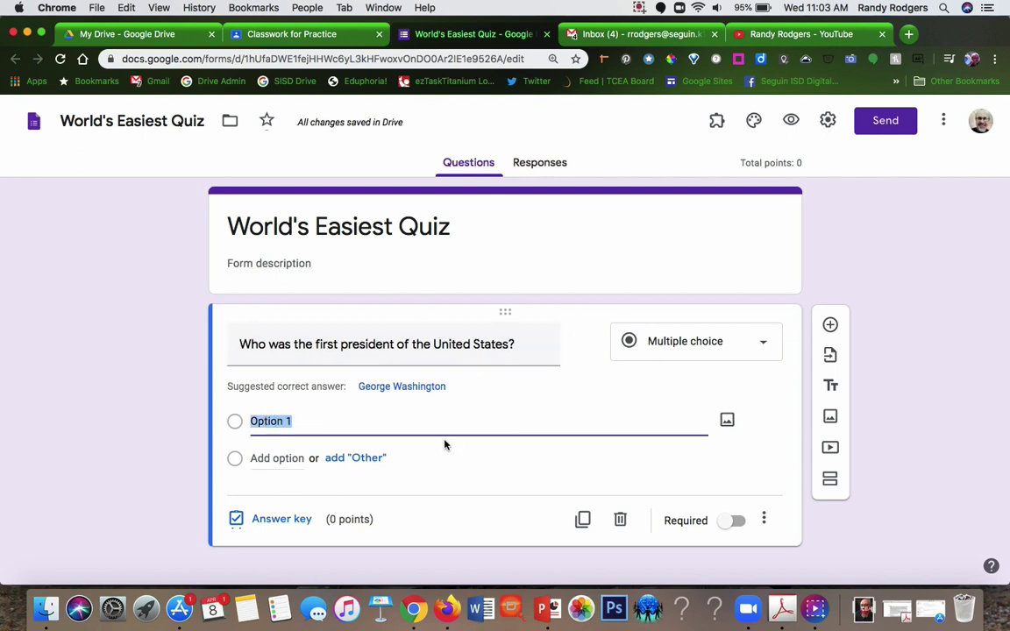
type("Abraham Lincoln")
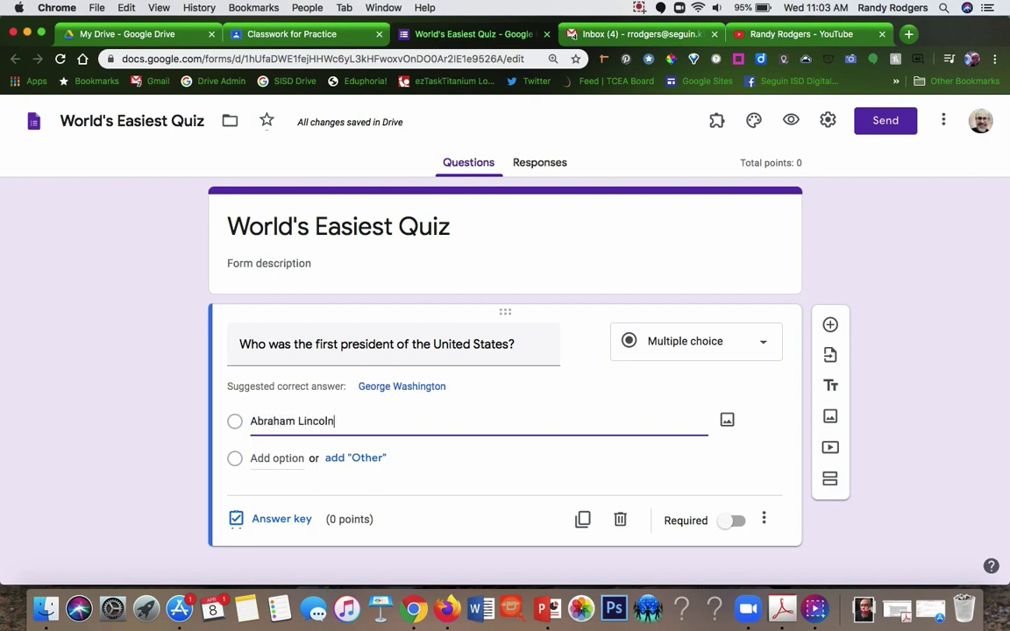
left_click(727, 420)
left_click(276, 457)
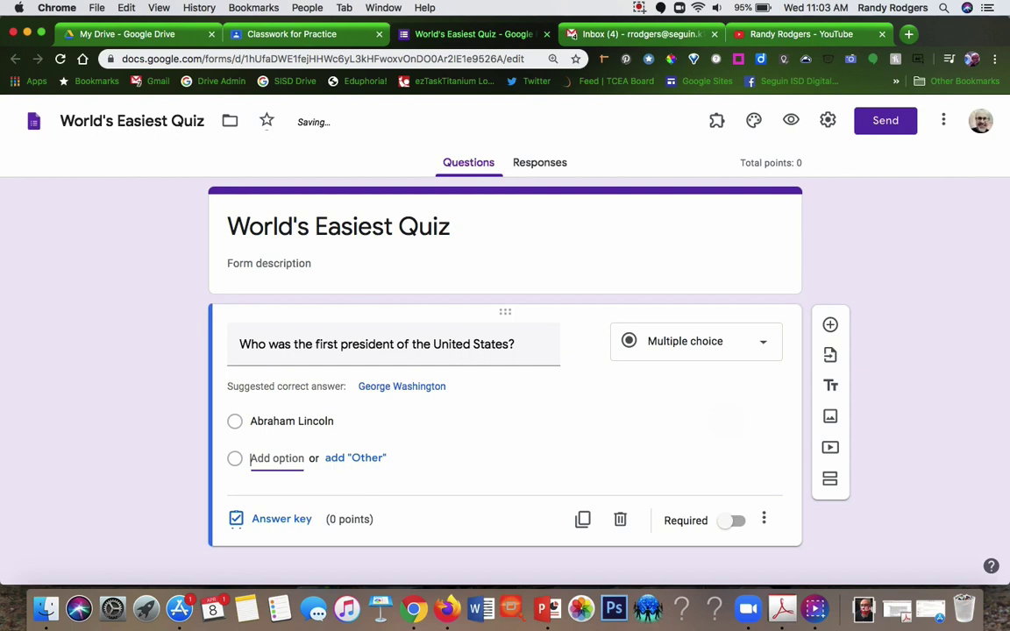
type("Thoo")
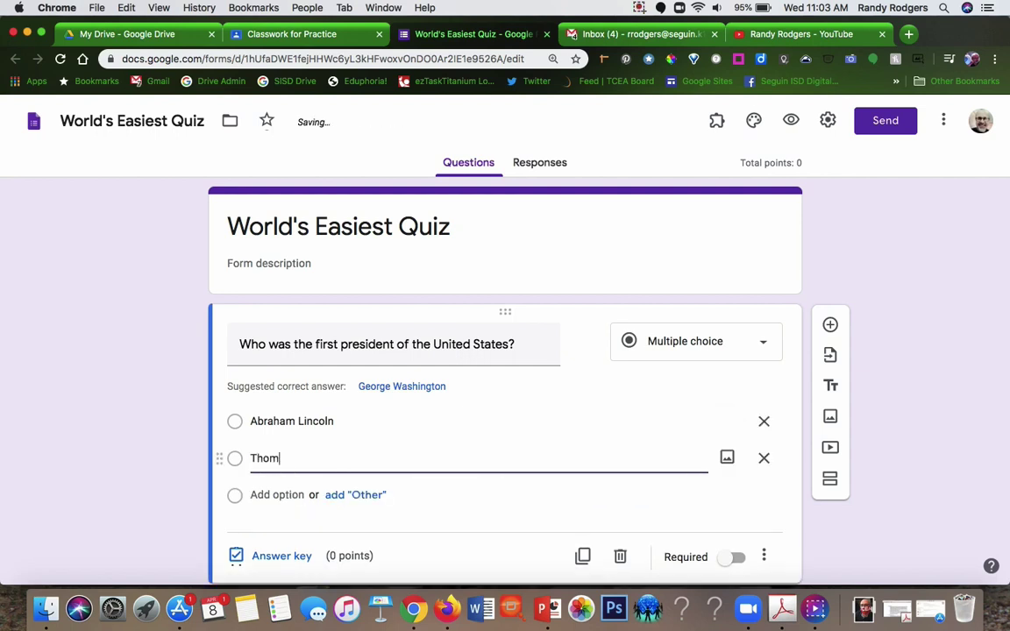
type("as Jefferson")
key("Return")
type("Geo")
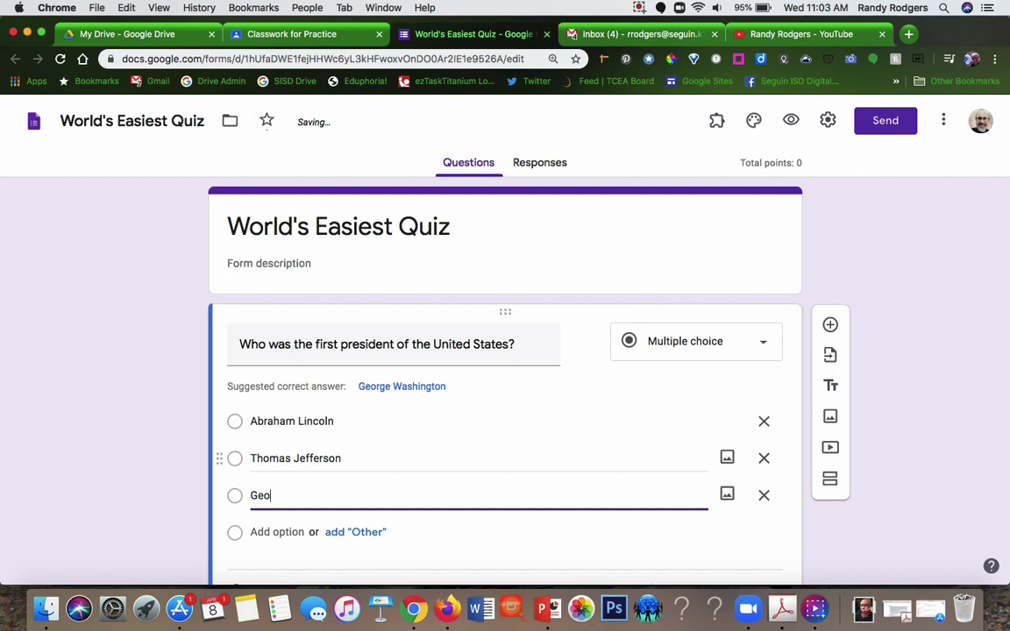
type("rge Washington")
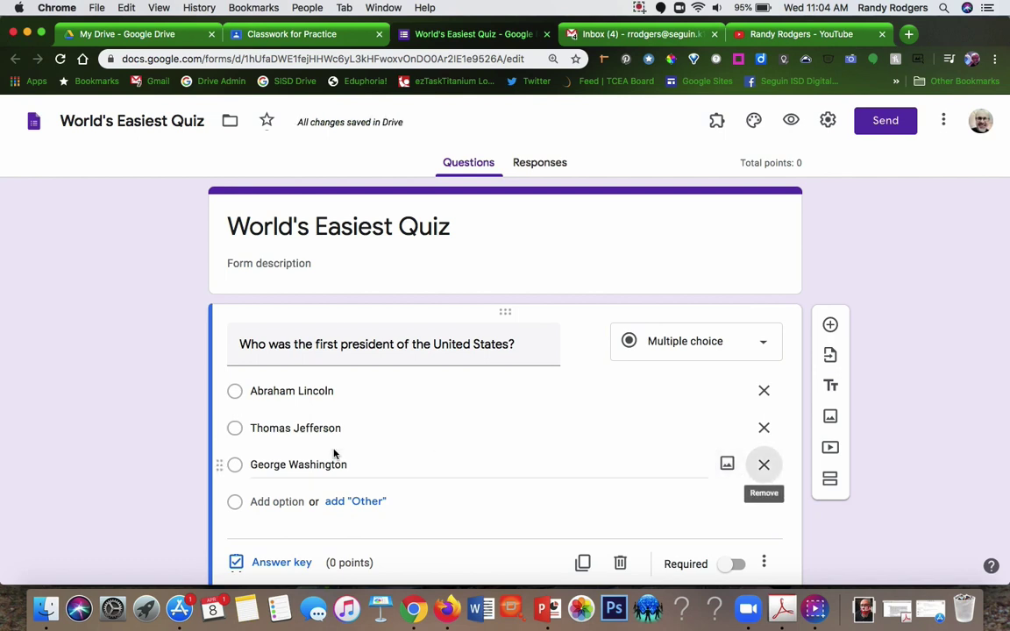
left_click(260, 502)
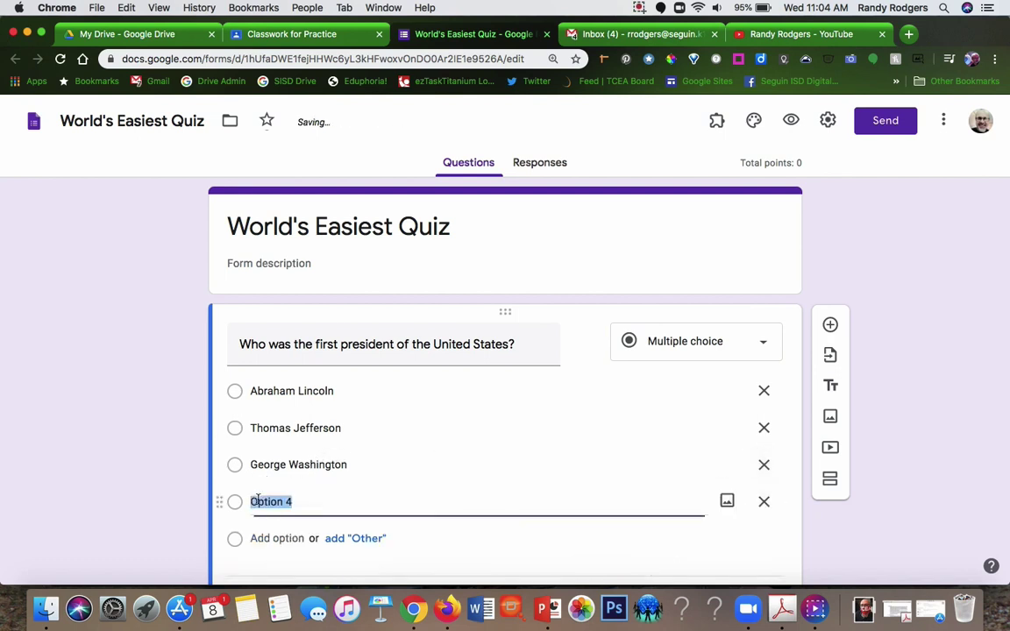
type("Franklin Roosevelt")
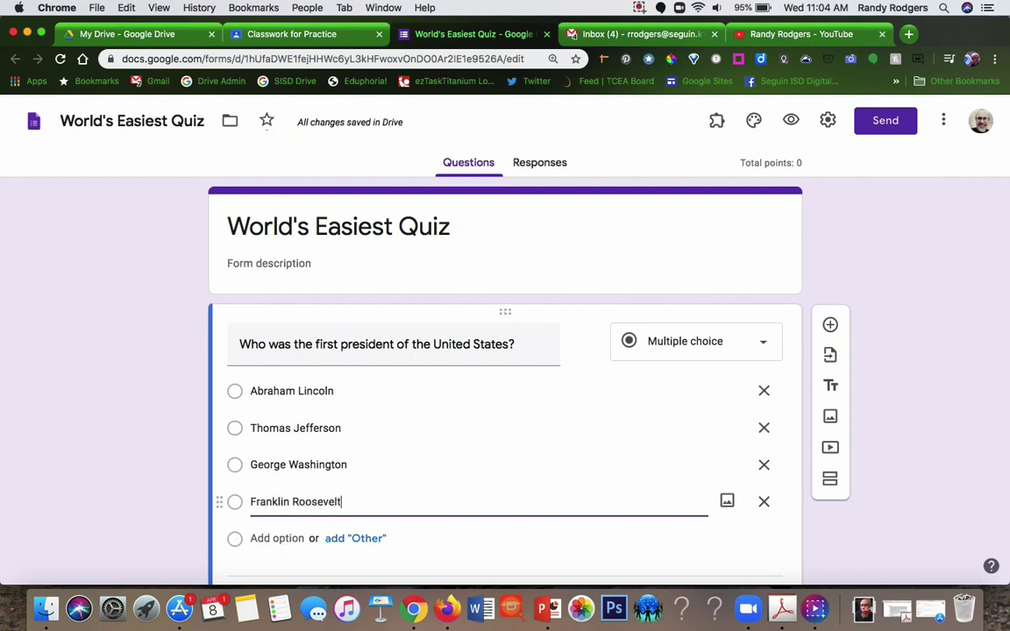
scroll(524, 423, "down", 1)
scroll(524, 423, "down", 2)
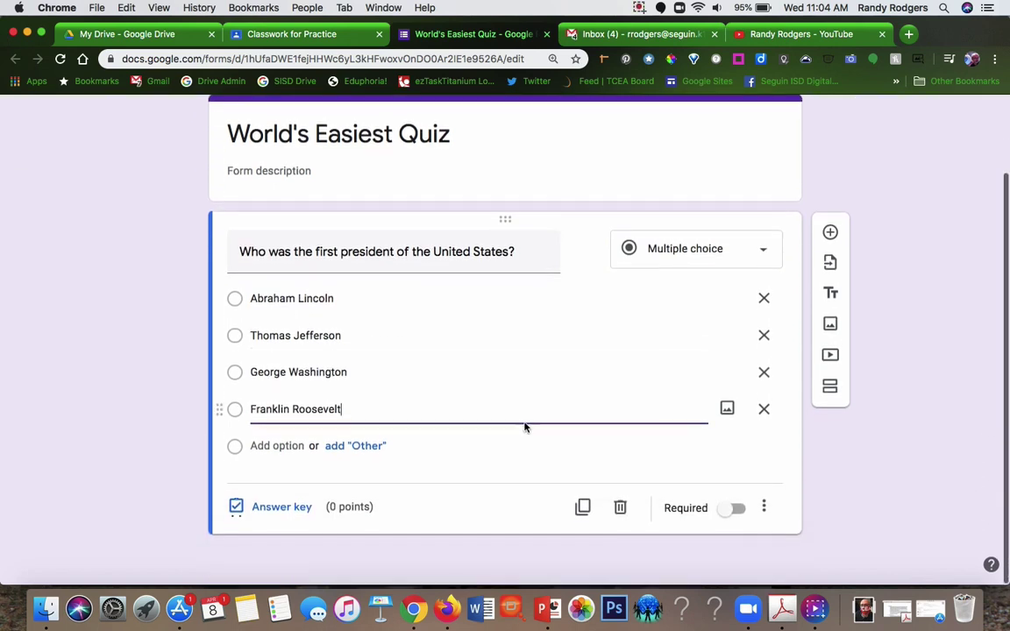
- In the answer key, mark George Washington correct and give the question 20 points
left_click(291, 510)
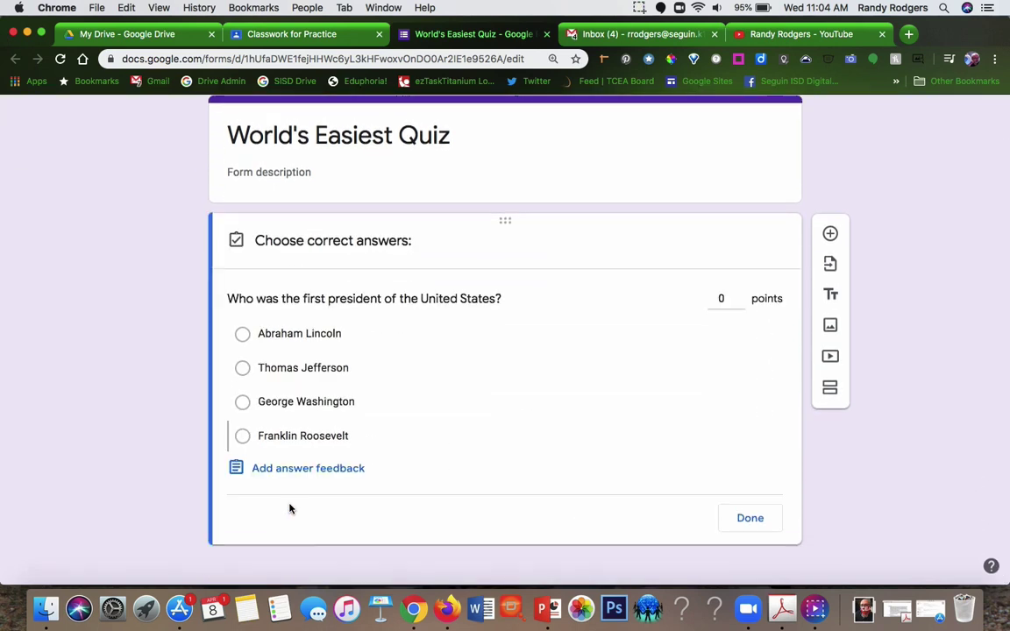
left_click(243, 402)
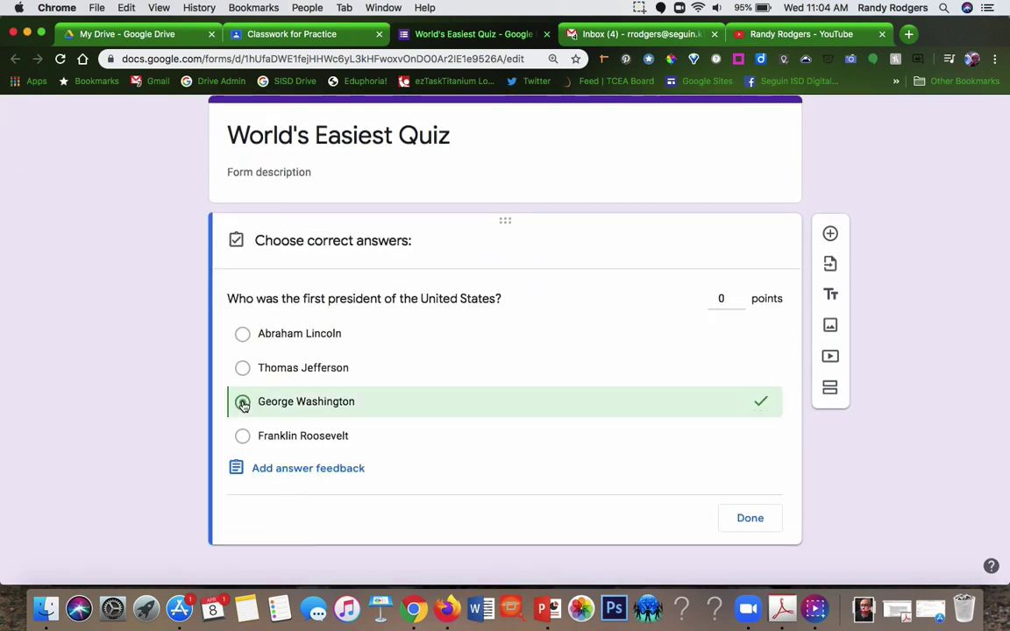
left_click(741, 296)
left_click(741, 295)
left_click(741, 295)
left_click(741, 295)
left_click(741, 296)
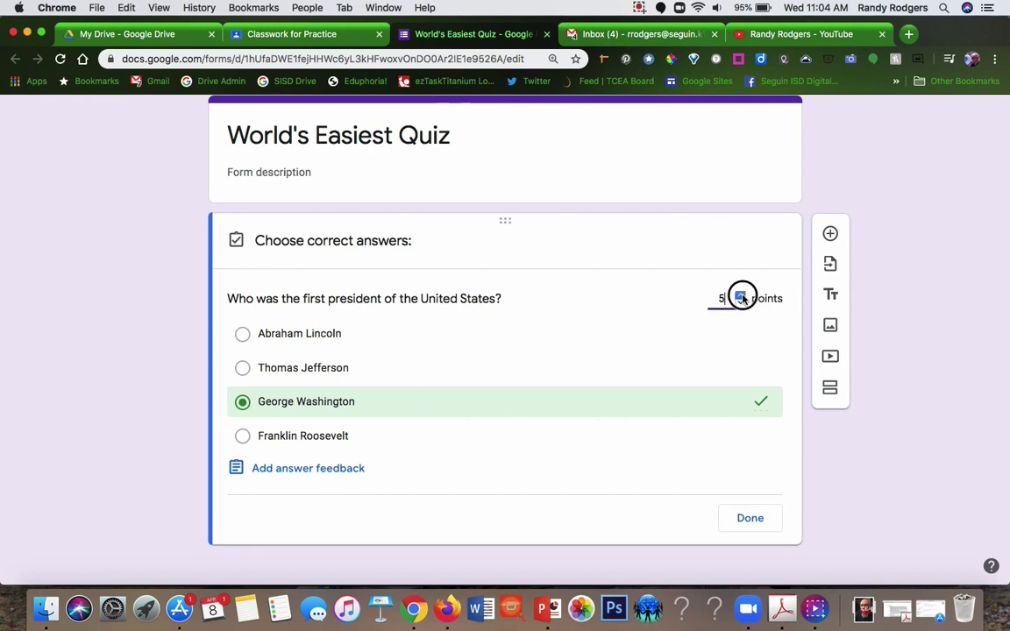
left_click_drag(741, 296, 741, 297)
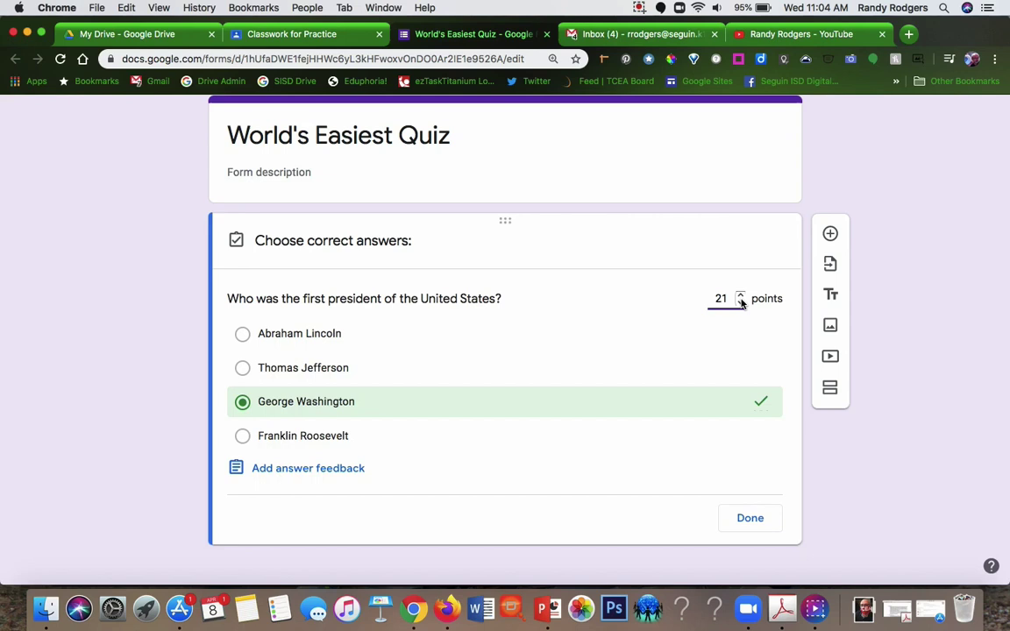
left_click(742, 303)
left_click(749, 523)
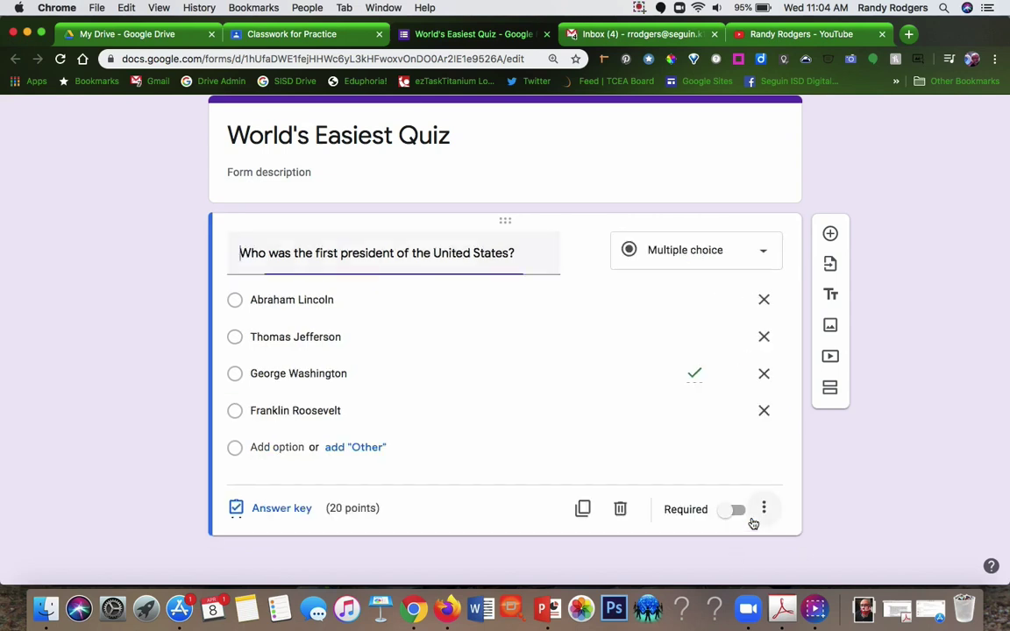
- Add a multiple-choice question asking 'What school do you attend?'
left_click(831, 233)
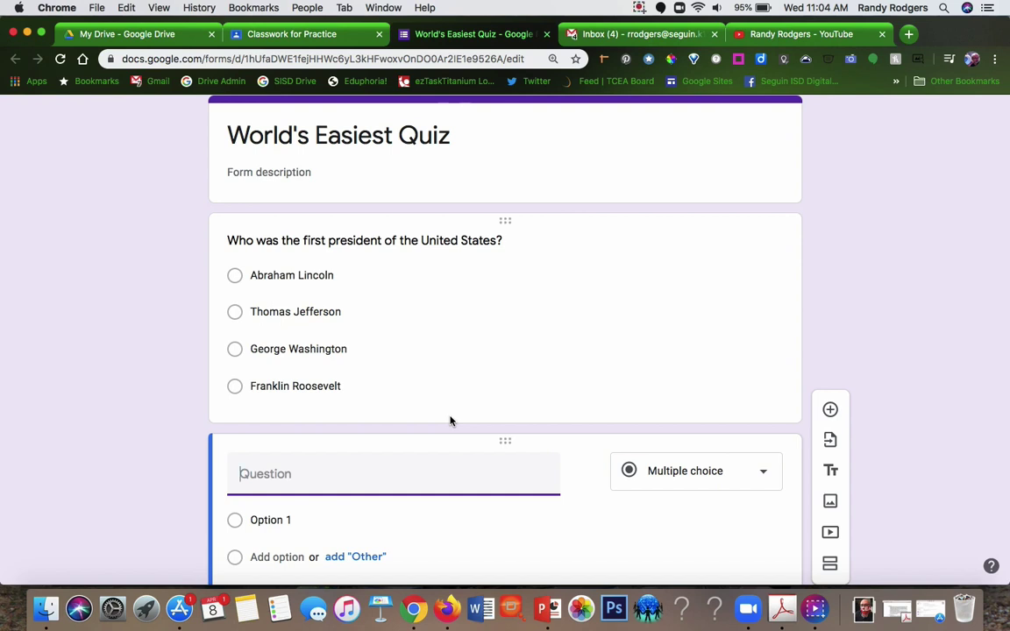
type("Wha")
type("t school do y")
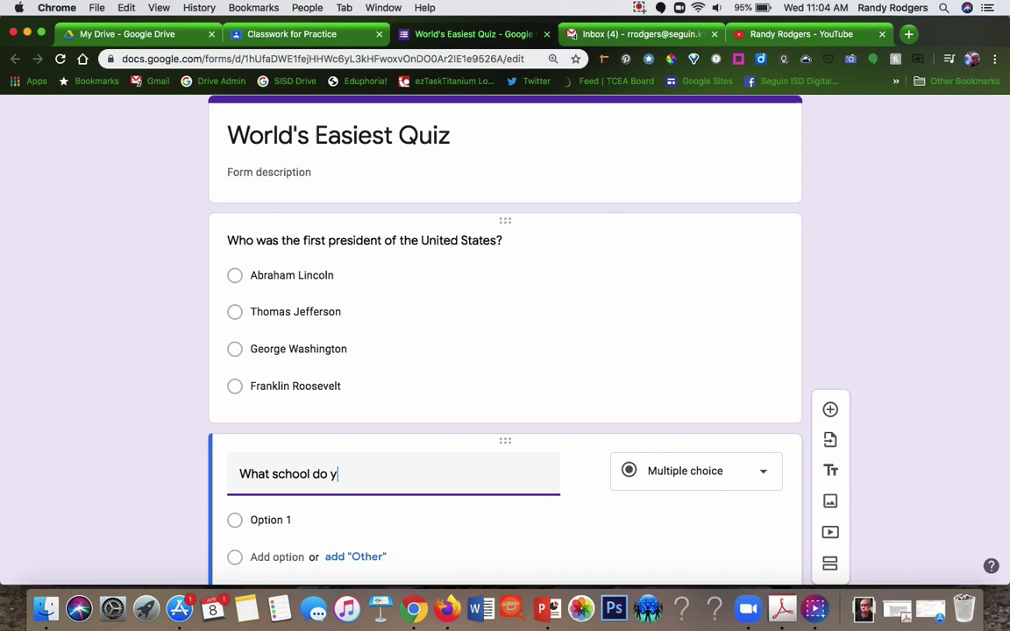
type("ou attend?")
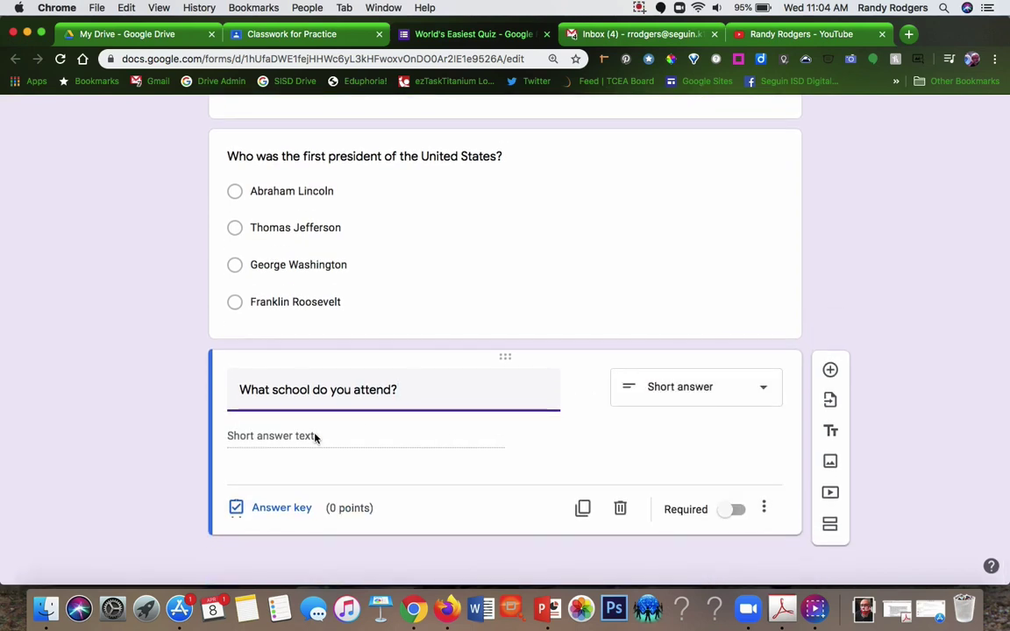
left_click(315, 438)
left_click(759, 387)
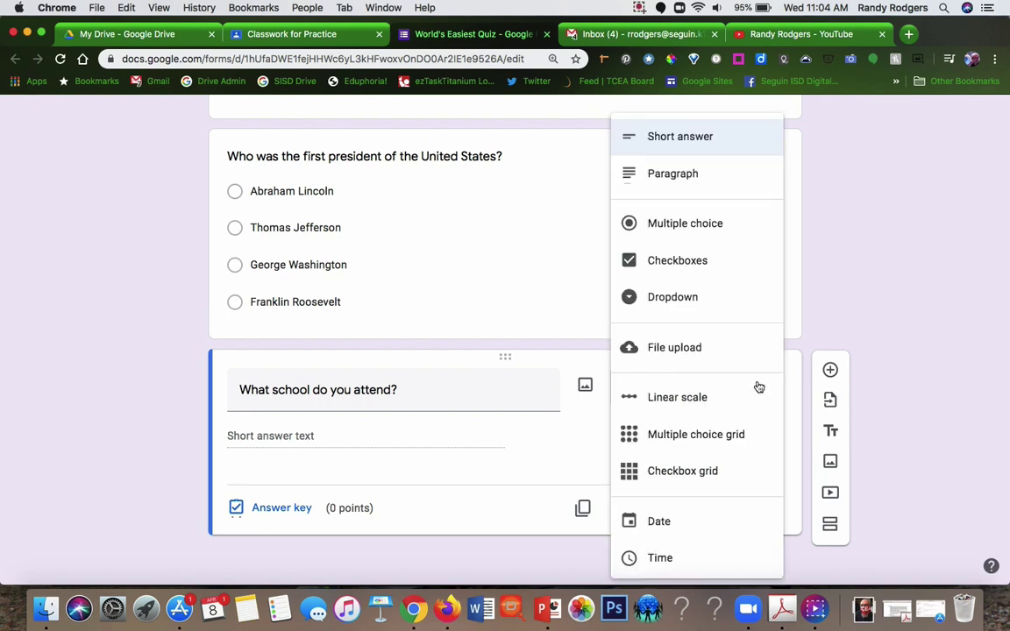
left_click(715, 226)
- Enter the school choices Jefferson Ave., Weinert ES, Seguin HS and AJB MS
left_click(281, 439)
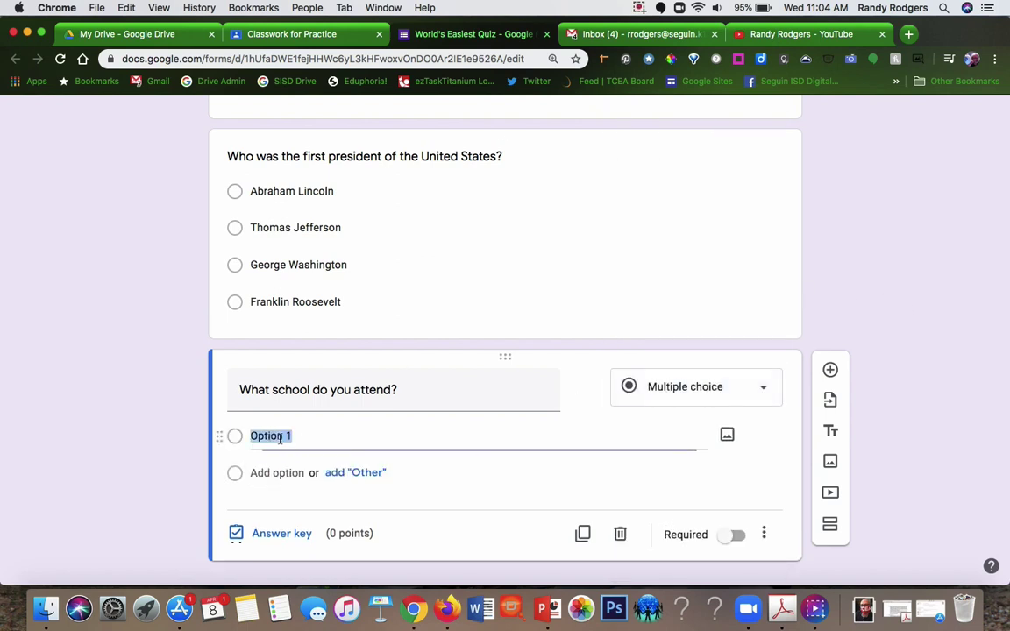
type("Jefferson")
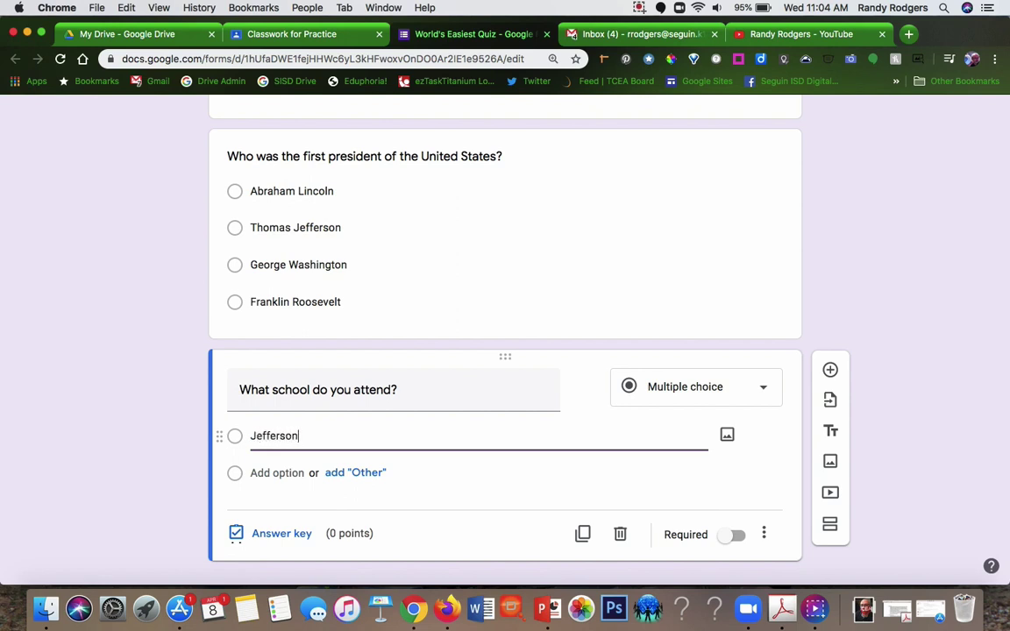
type(" Ave. ES")
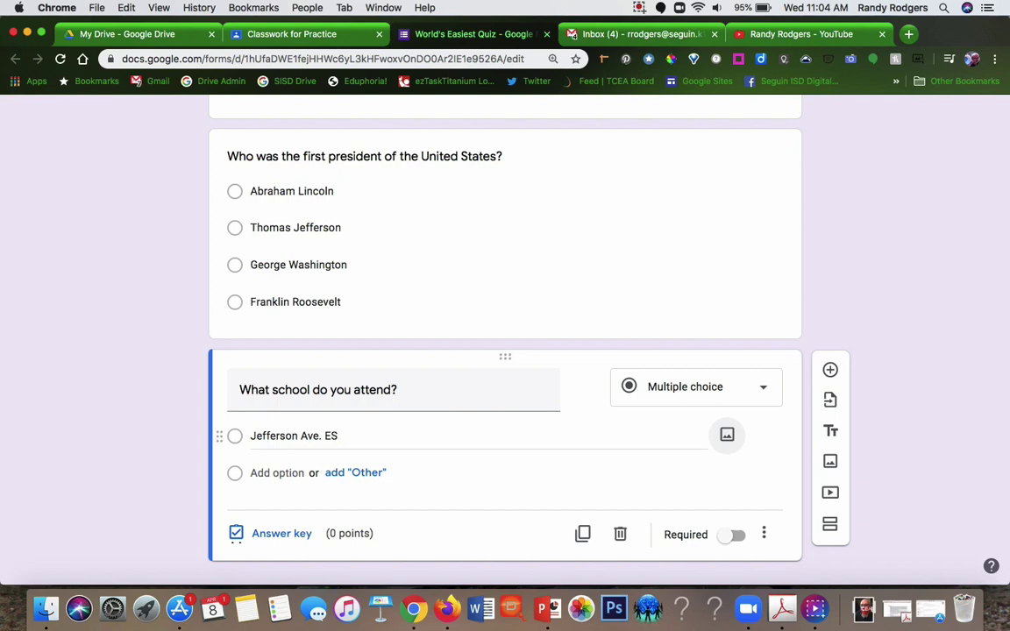
left_click(727, 435)
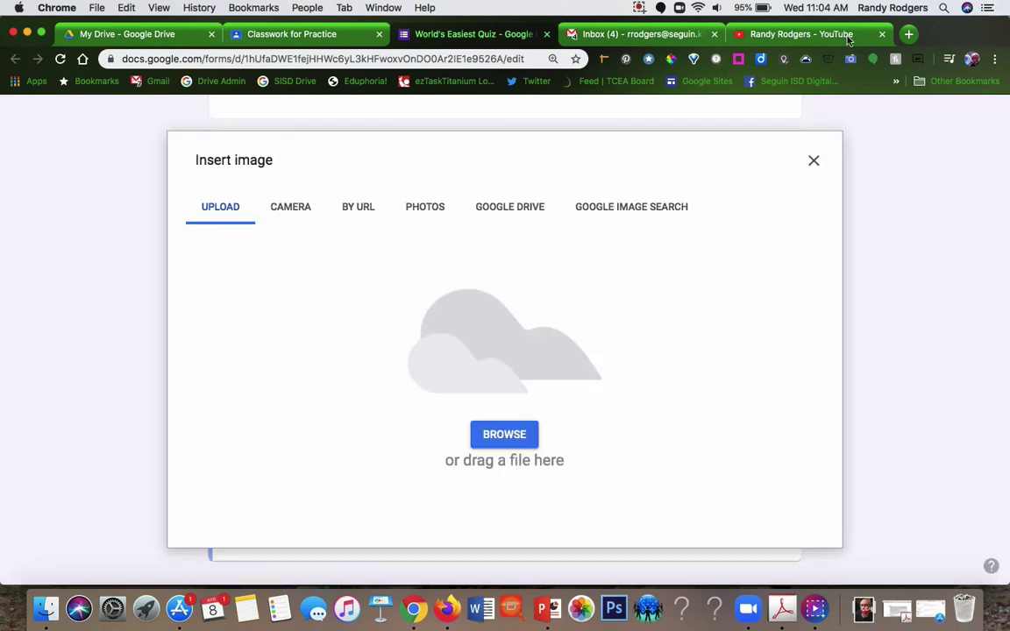
left_click(814, 160)
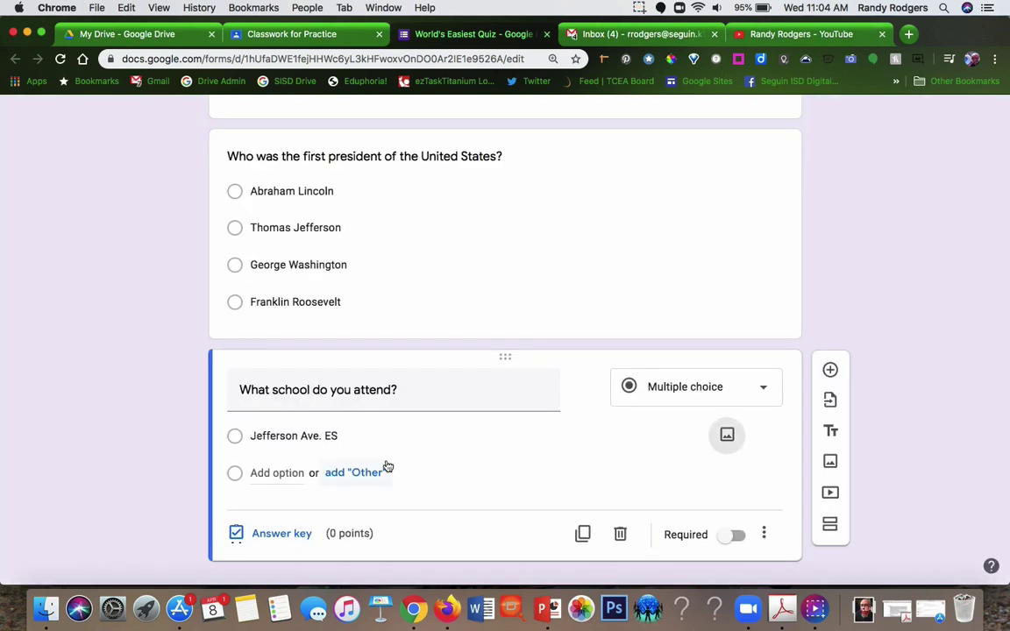
left_click(288, 474)
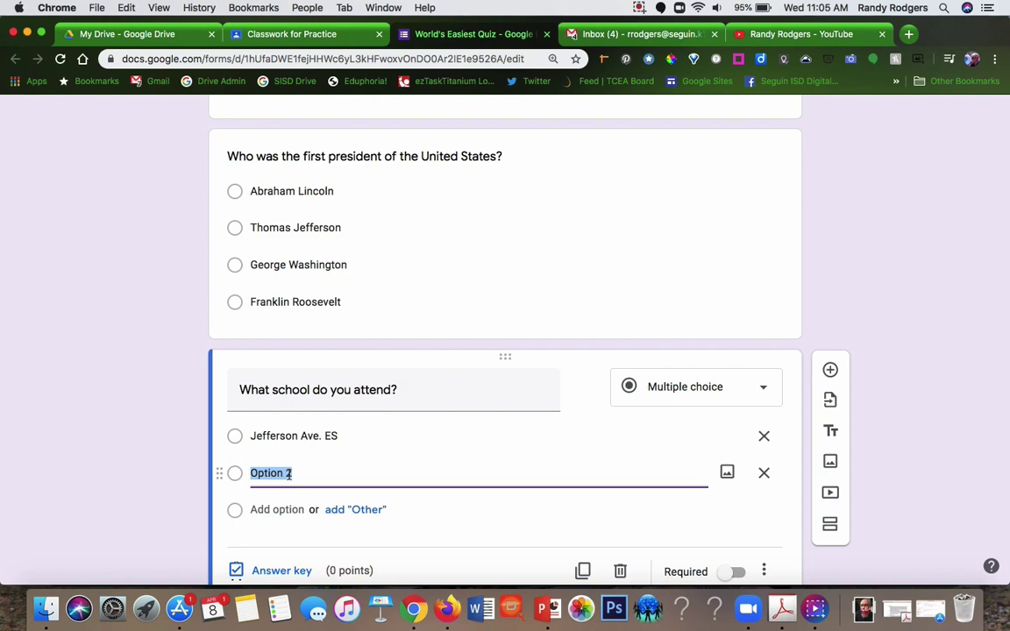
type("Weinert")
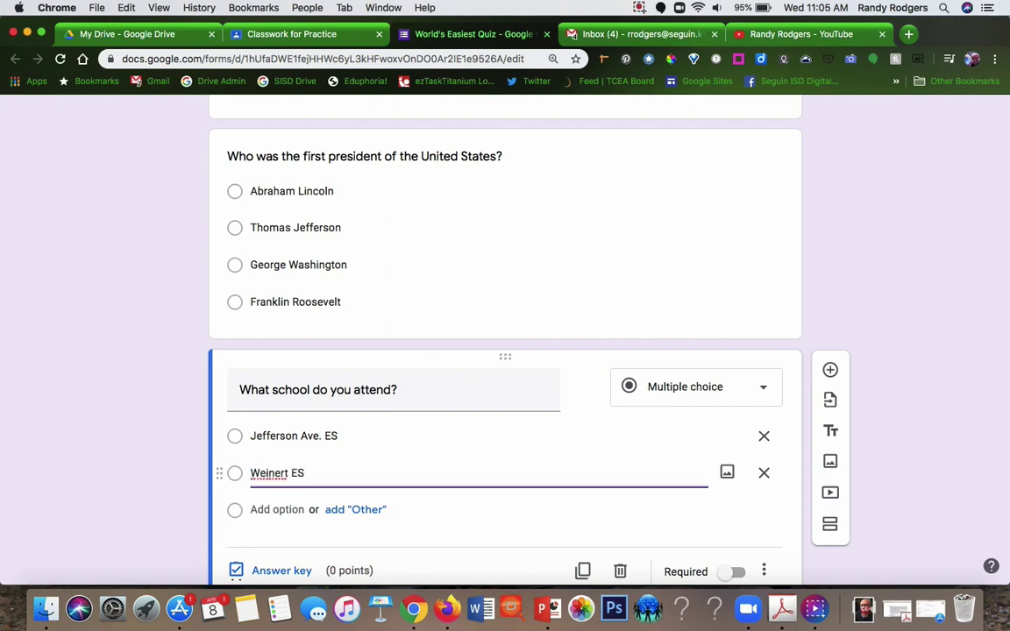
type("ES")
key("Return")
type("Seguin HS")
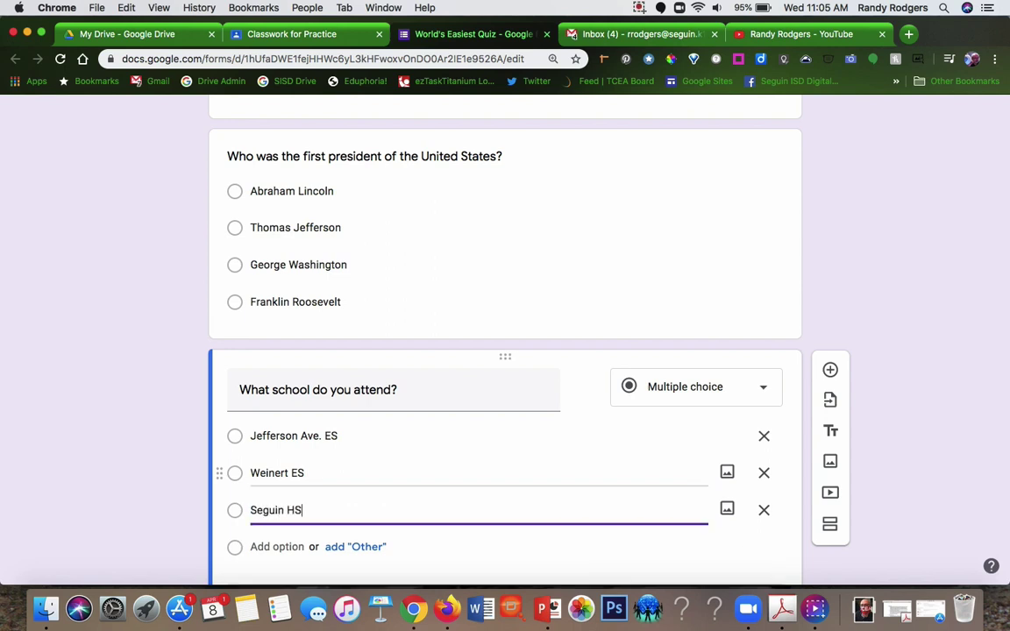
key("Return")
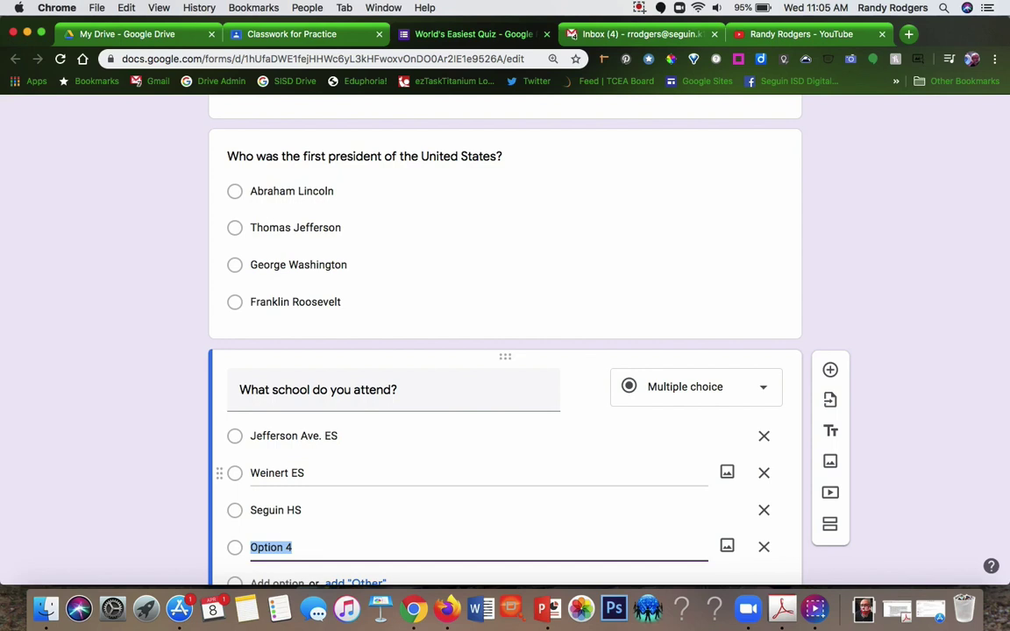
type("AJB MS")
- Key Weinert ES as correct for 20 points, then add a third blank question
scroll(739, 459, "down", 3)
left_click(262, 512)
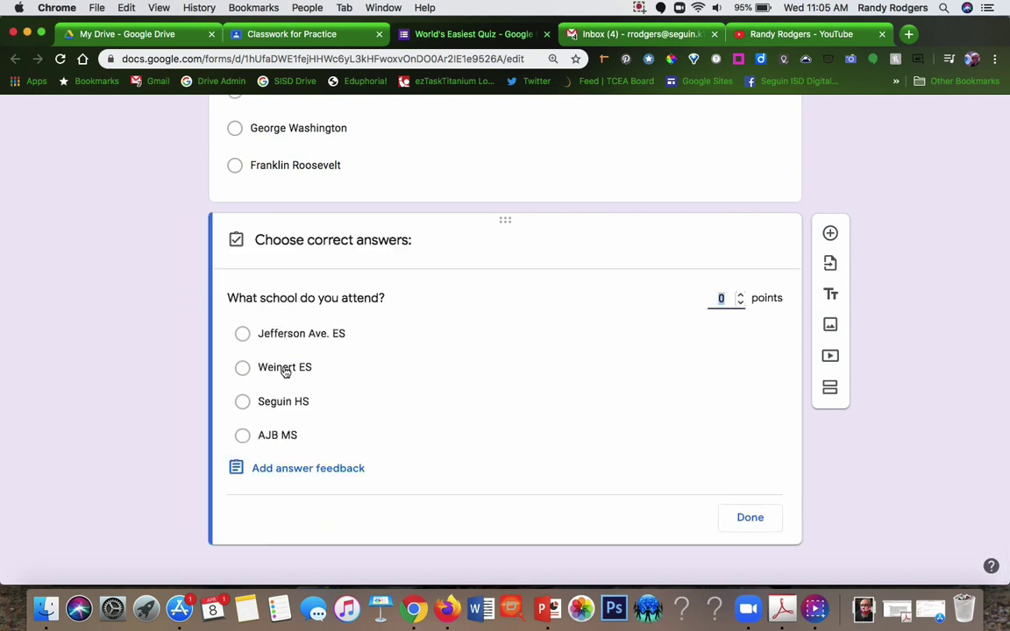
left_click(276, 367)
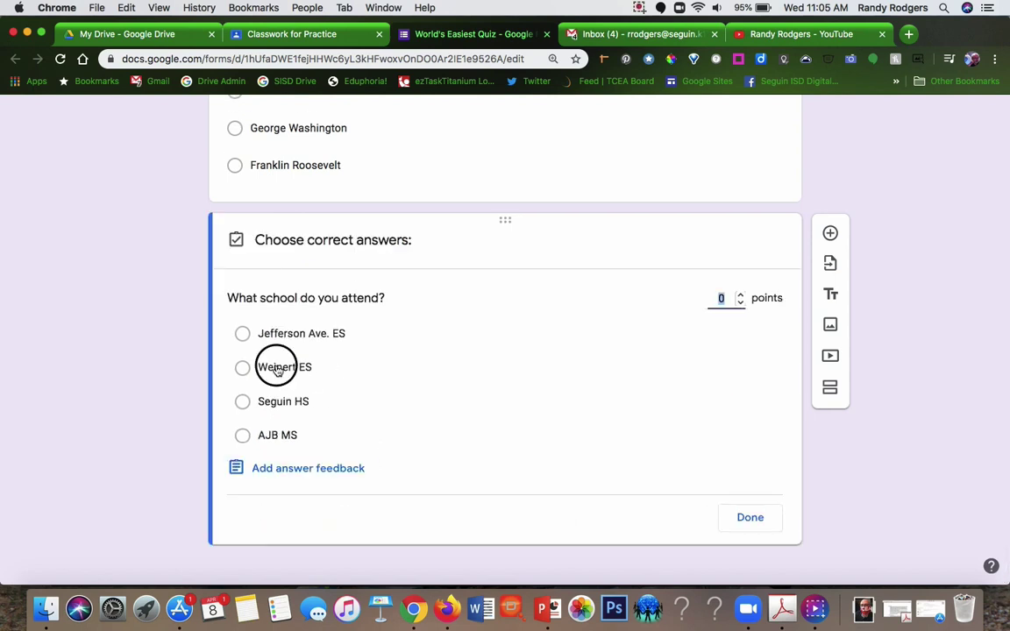
left_click(741, 297)
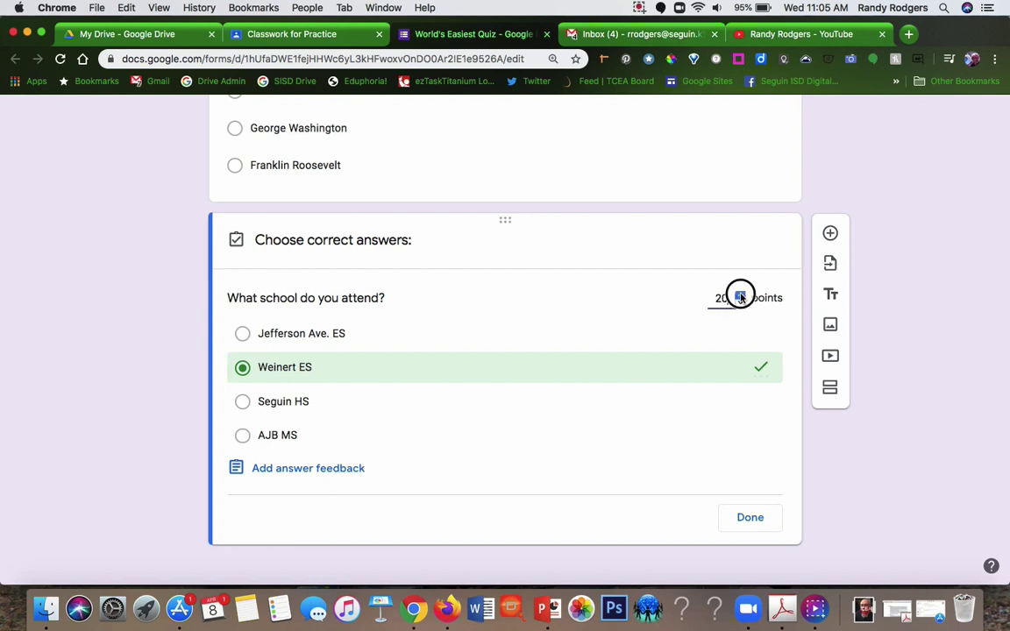
left_click(741, 295)
left_click(740, 301)
left_click(750, 519)
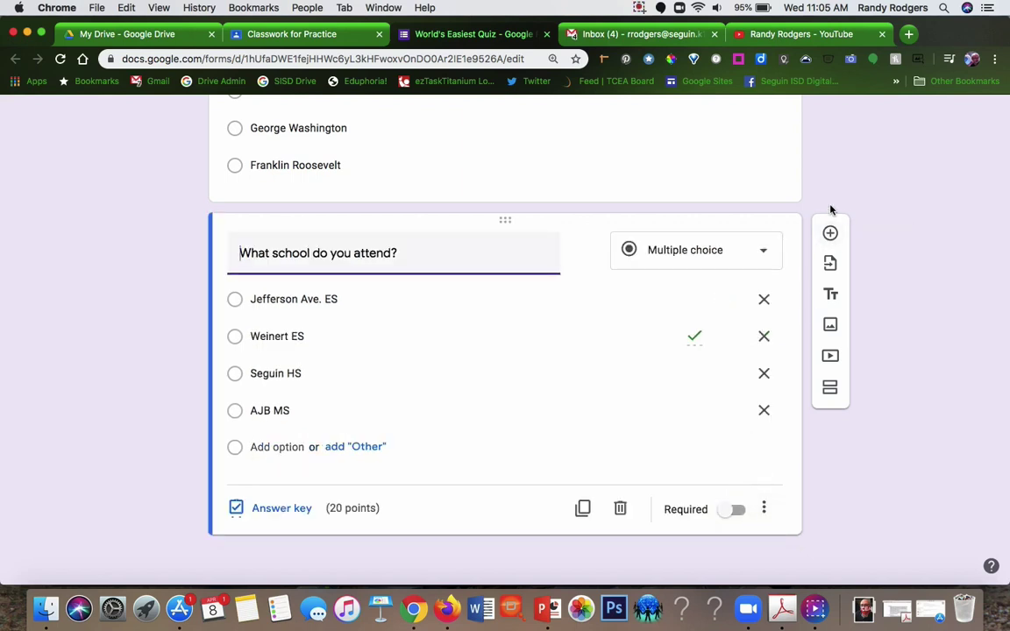
left_click(831, 234)
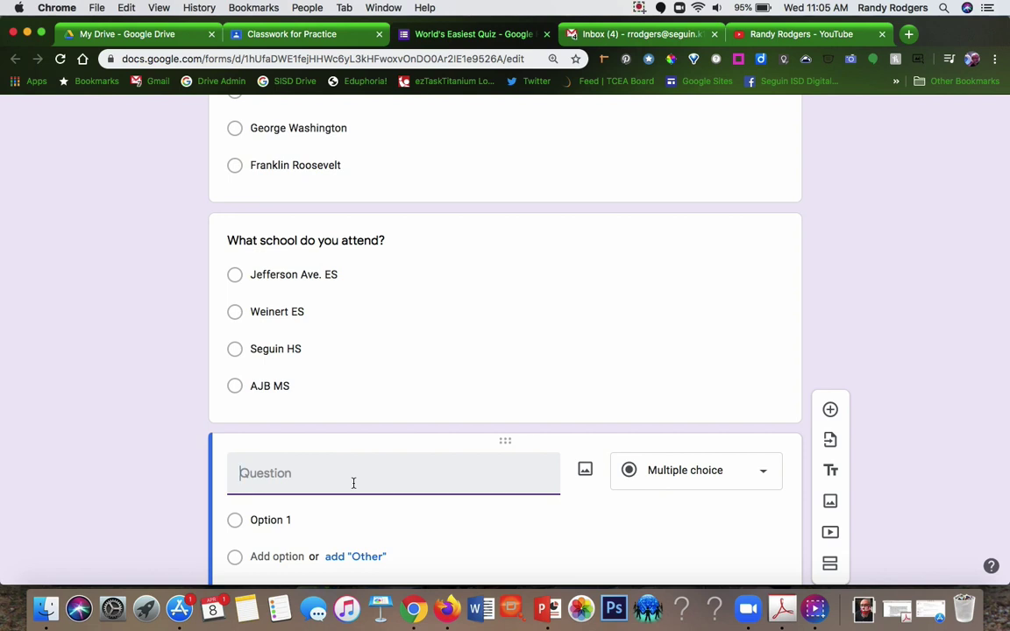
- Write the question 'Do you like pizza?' with choices Yes and No
type("Do you like pizza")
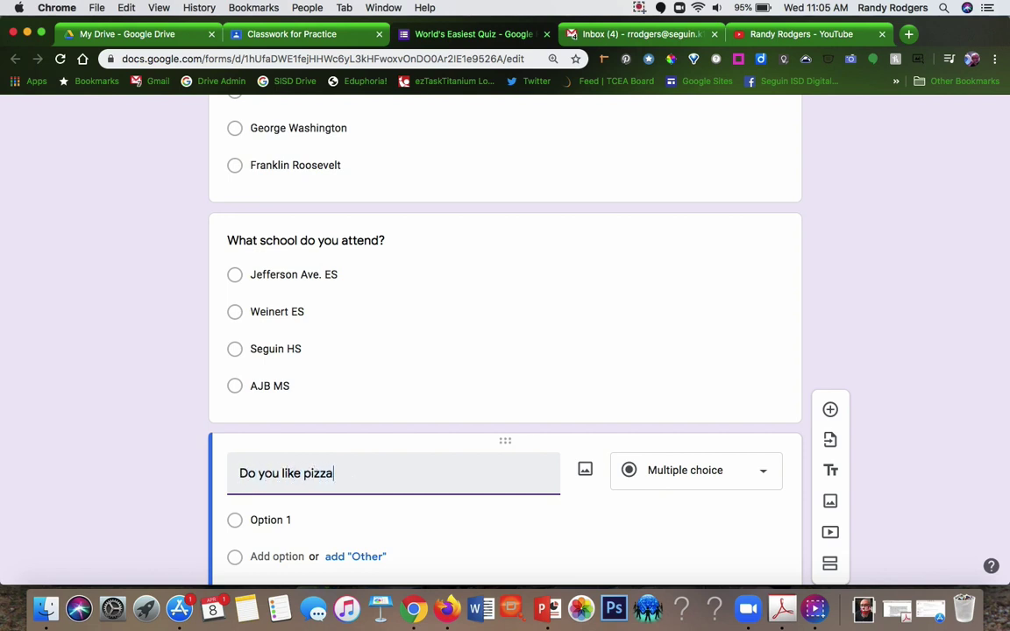
type("?")
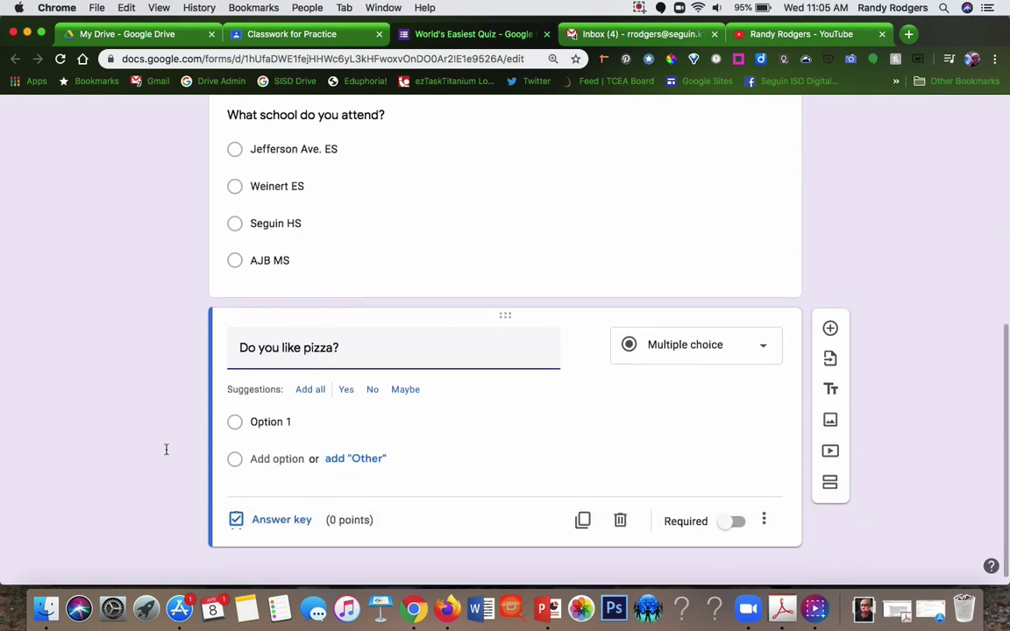
left_click(274, 421)
type("Yes")
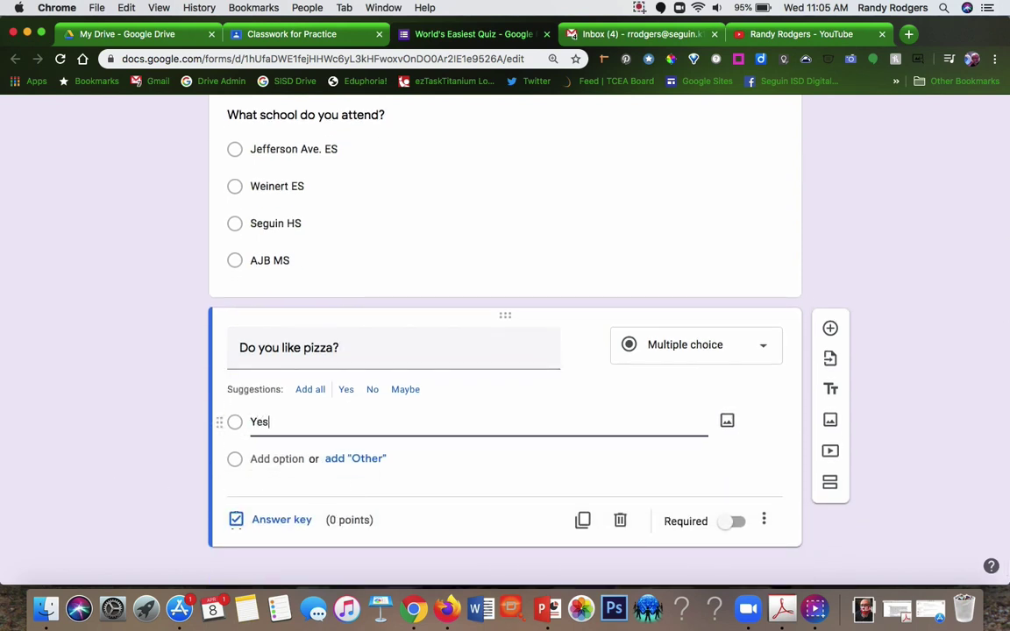
key("Return")
type("N")
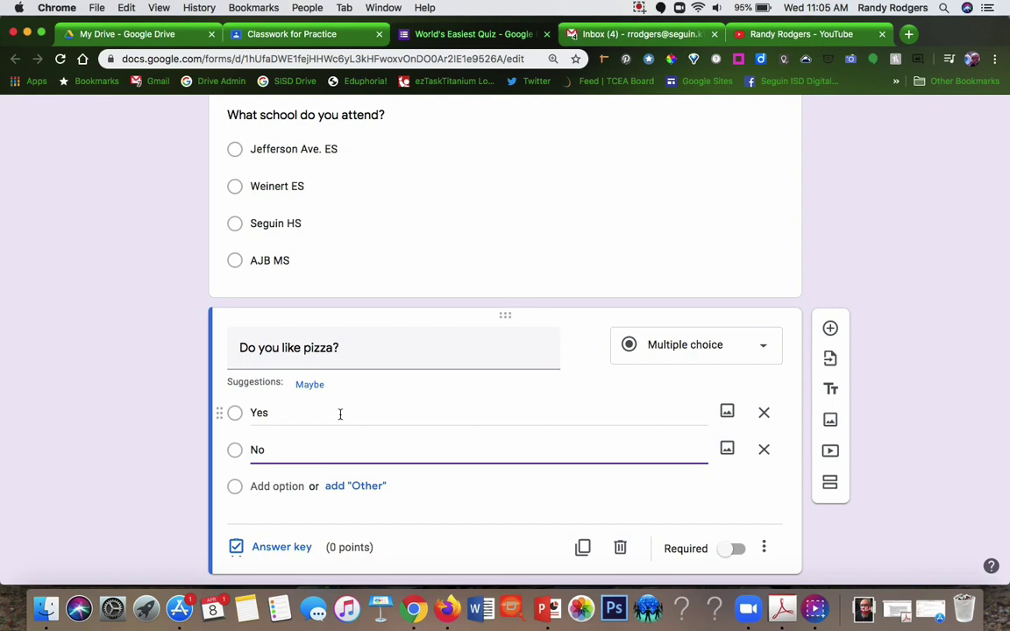
type("o")
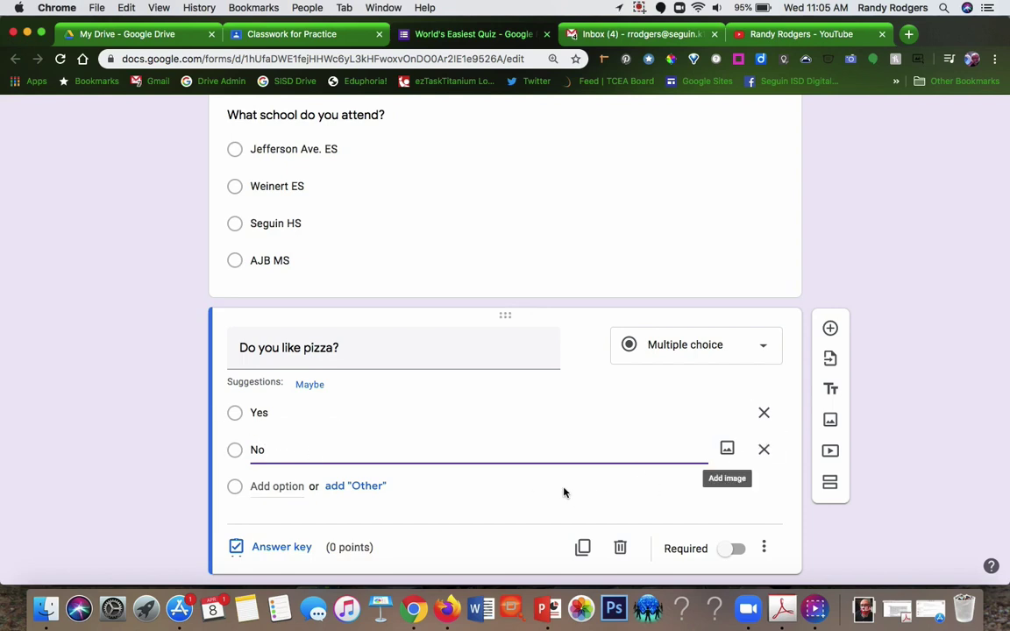
- Mark Yes as the correct answer and raise the points to 20
left_click(282, 547)
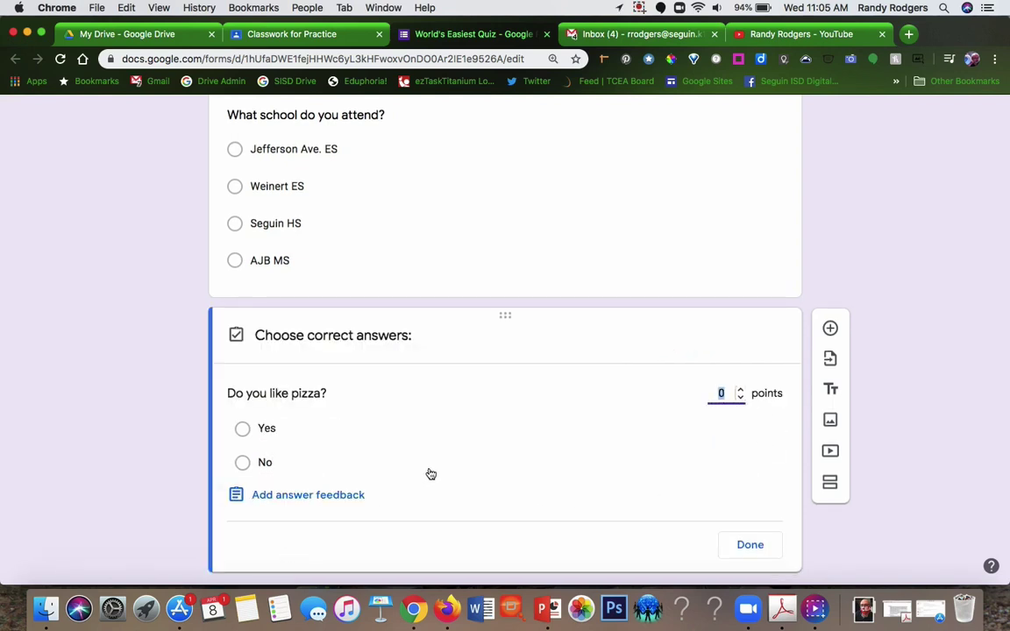
left_click(242, 428)
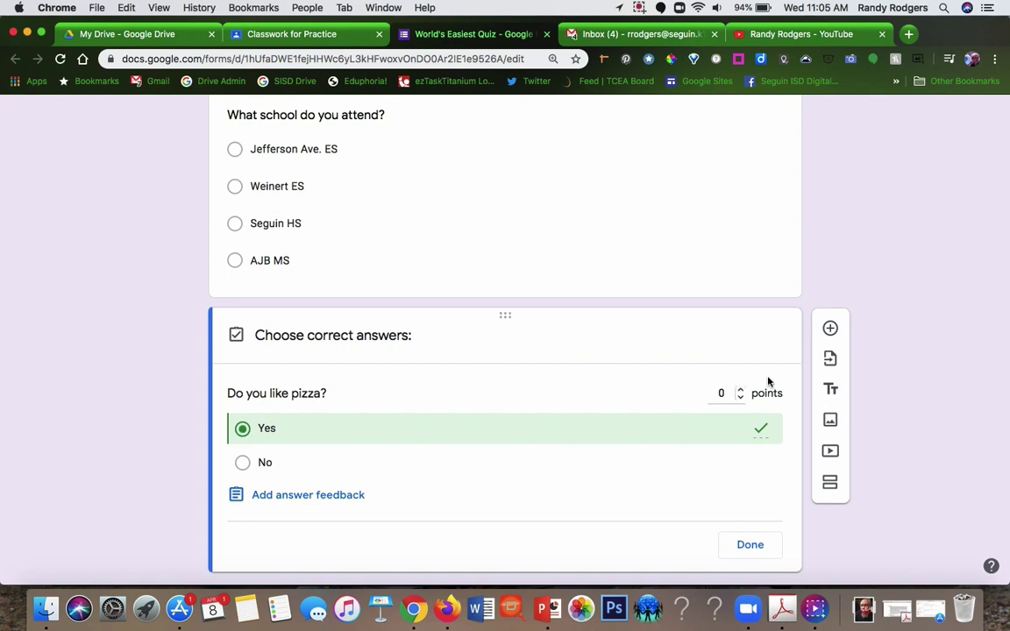
left_click(740, 389)
left_click(740, 389)
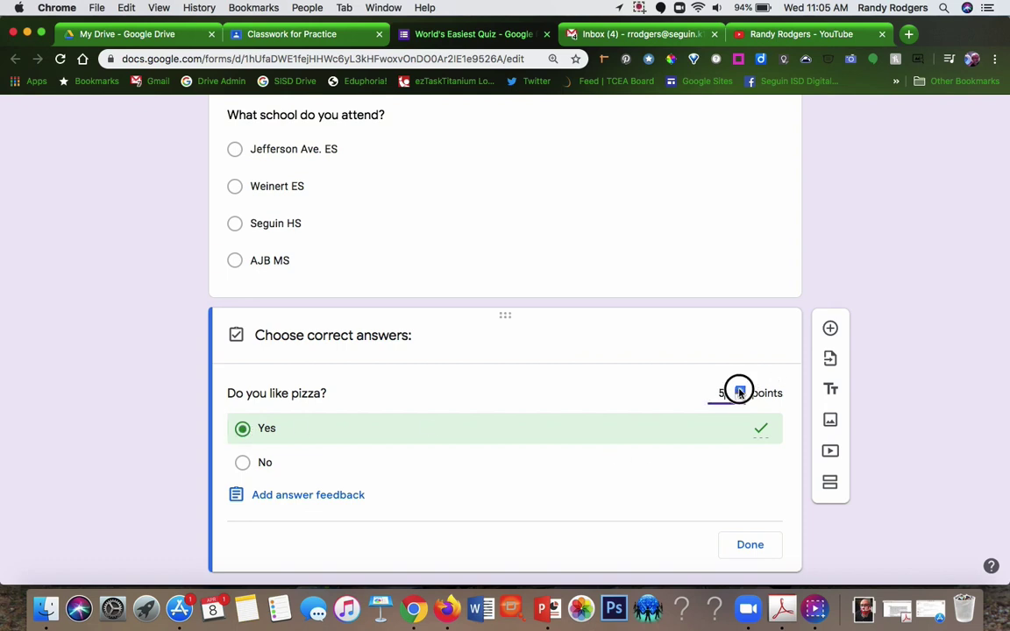
left_click(740, 390)
left_click(740, 389)
left_click(740, 389)
left_click(740, 389)
left_click(740, 389)
left_click(741, 544)
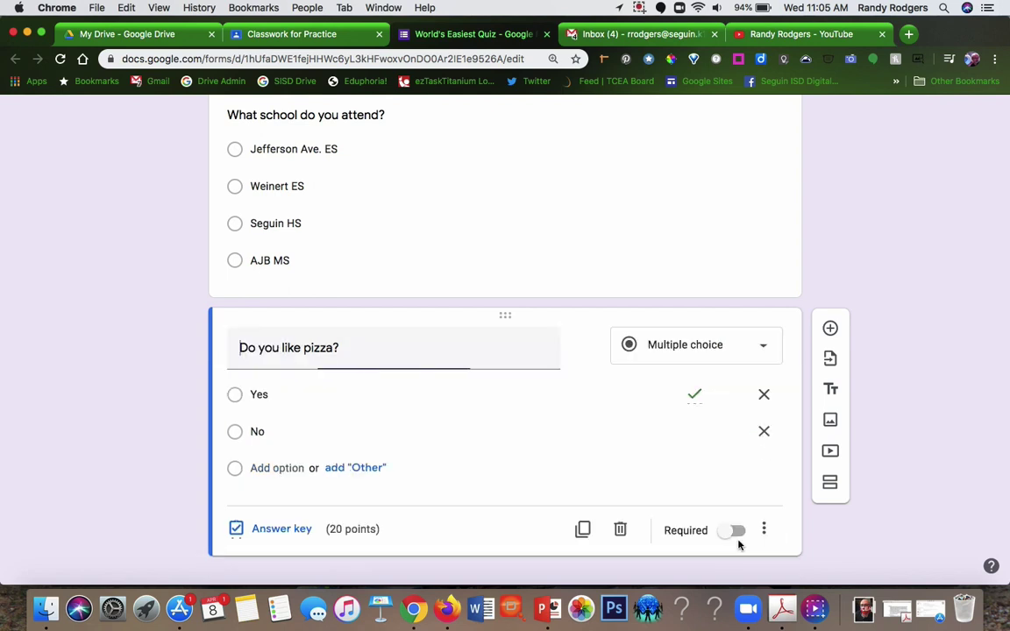
- Add the question 'Randy is a great bass fisherman' with True and False choices
left_click(830, 328)
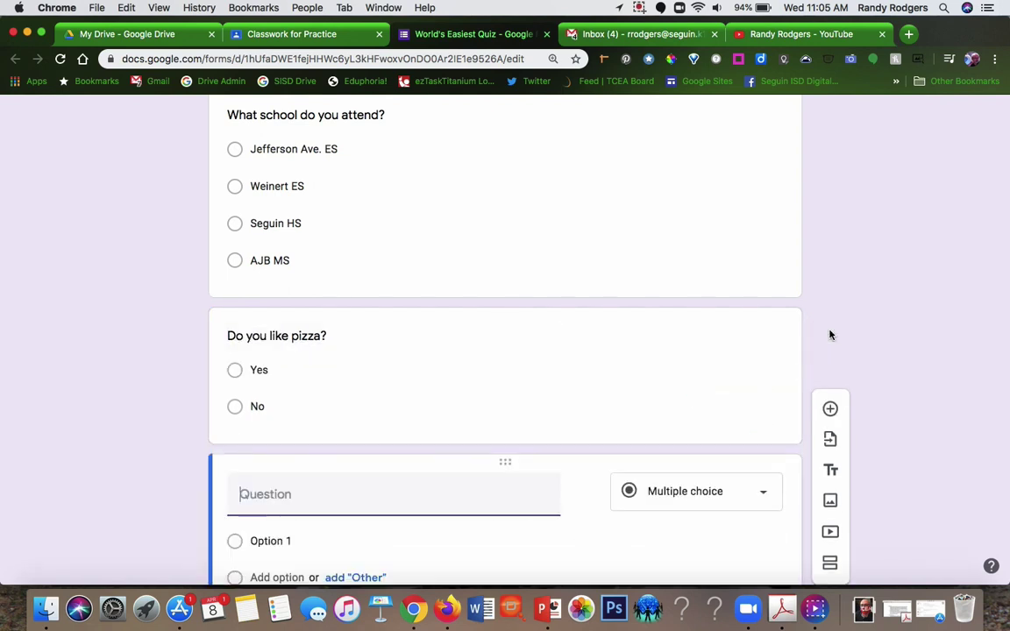
type("Is Randy an aw")
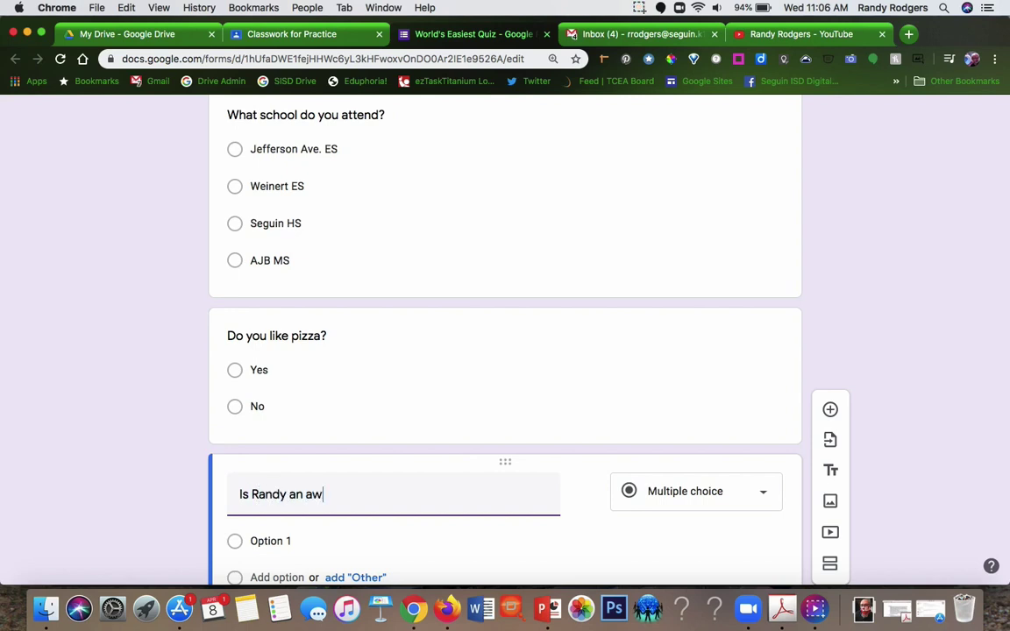
key("BackSpace")
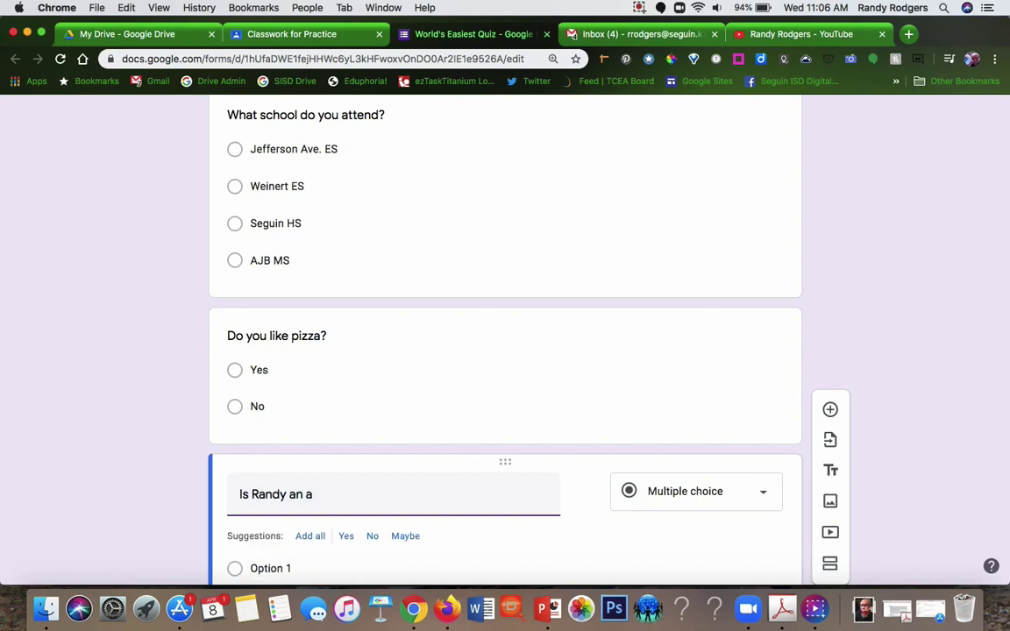
key("BackSpace")
key("BackSpace")
key("BackSpace")
key("BackSpace")
key("BackSpace")
key("BackSpace")
key("BackSpace")
type("Randy is a great bass fish")
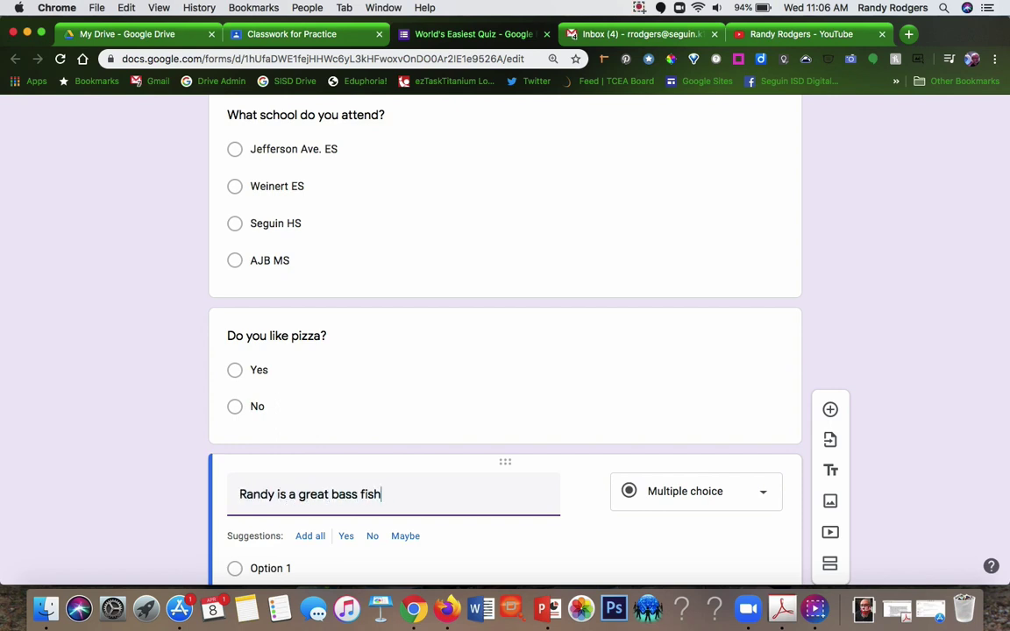
type("erman?")
scroll(828, 386, "down", 3)
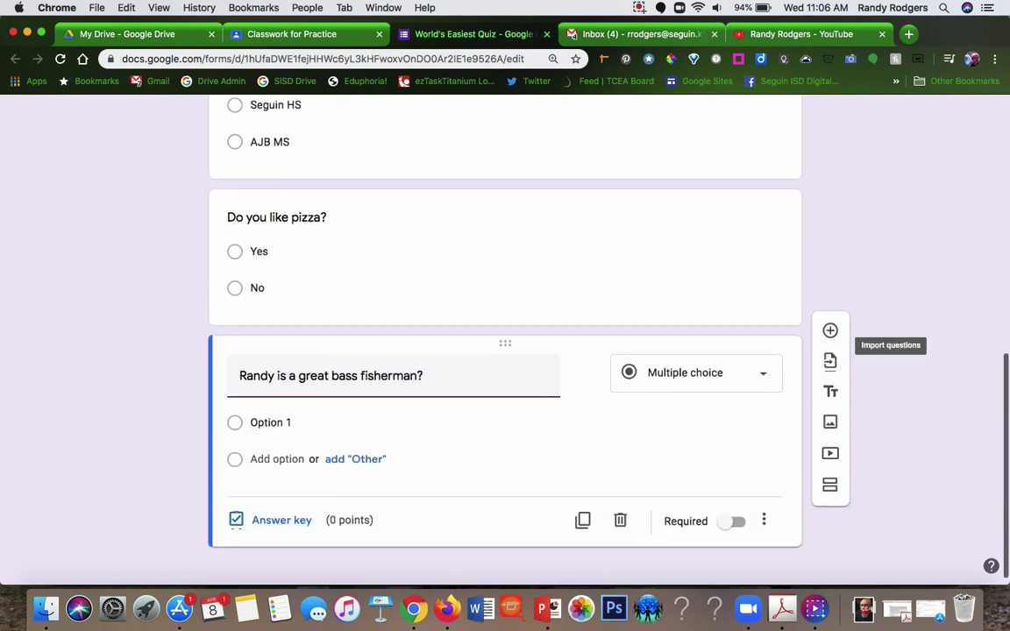
left_click(253, 421)
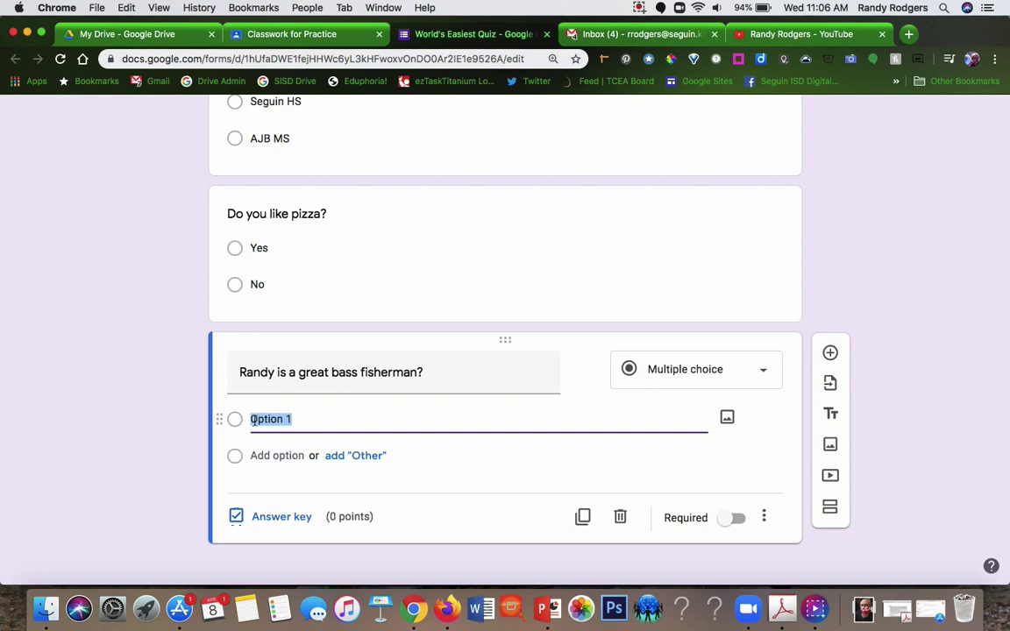
type("True")
key("Return")
type("Fal")
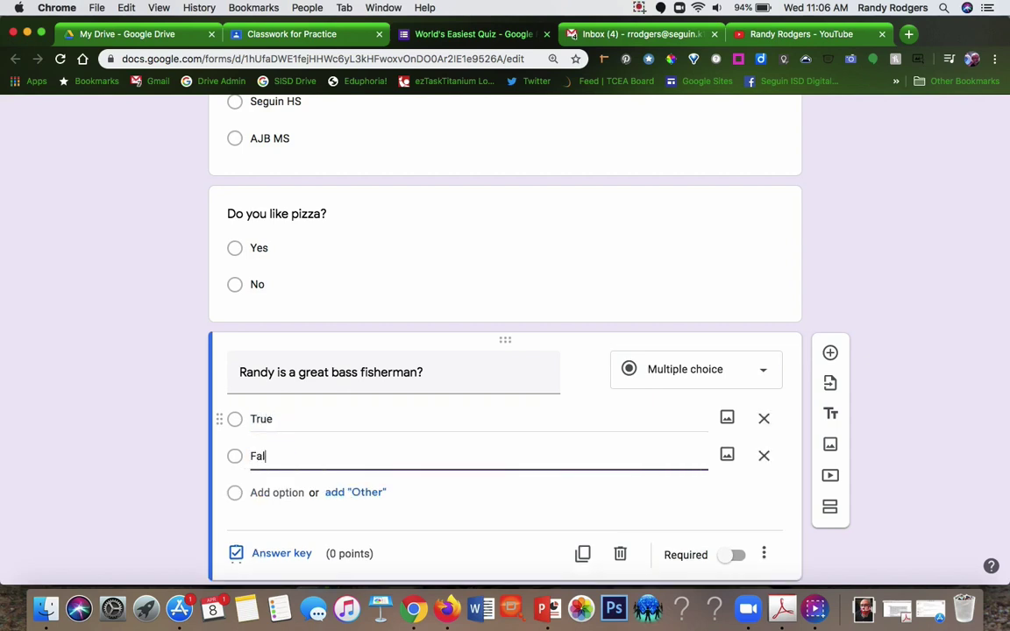
type("se")
- Key True as the correct answer, worth 20 points
left_click(246, 555)
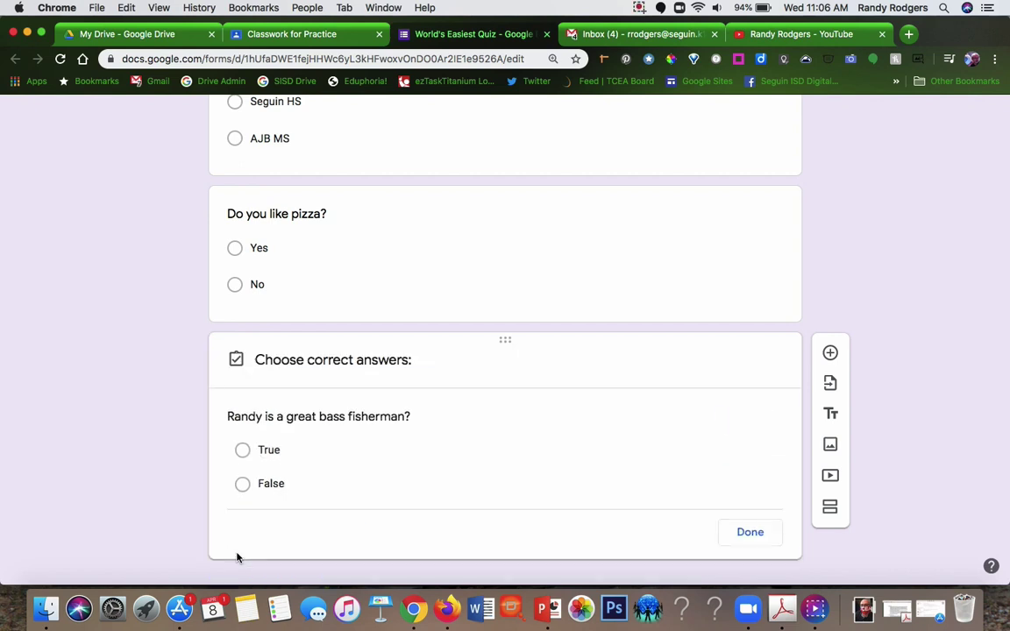
left_click(243, 454)
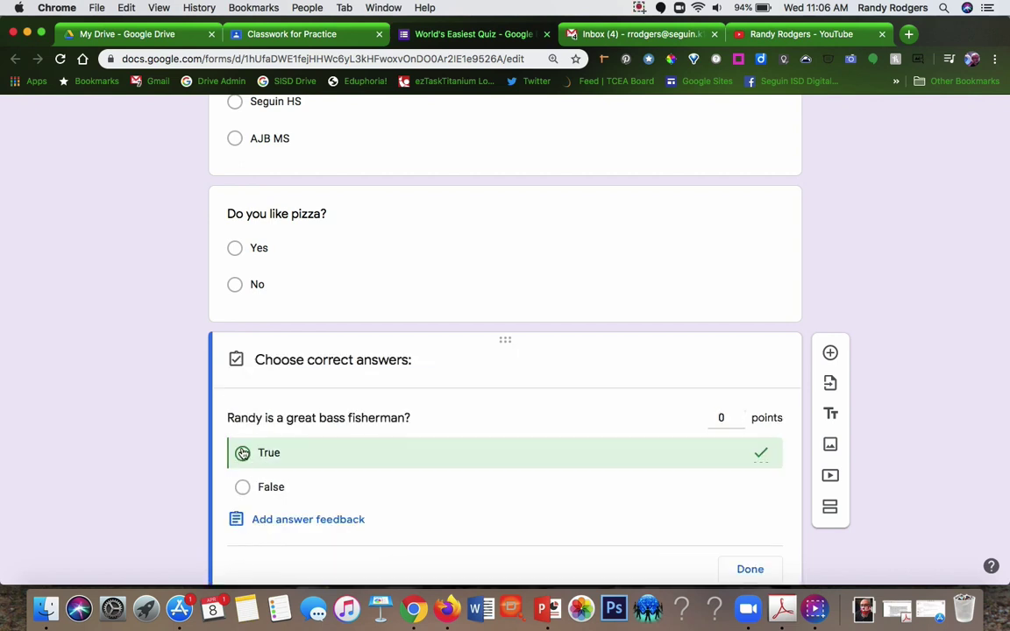
left_click(741, 417)
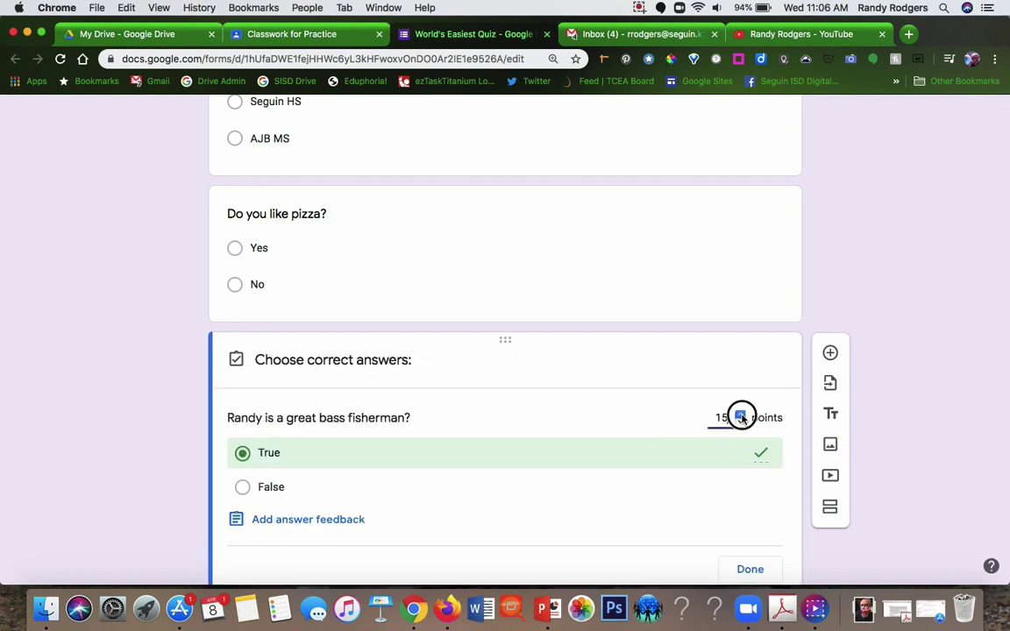
left_click_drag(741, 416, 742, 418)
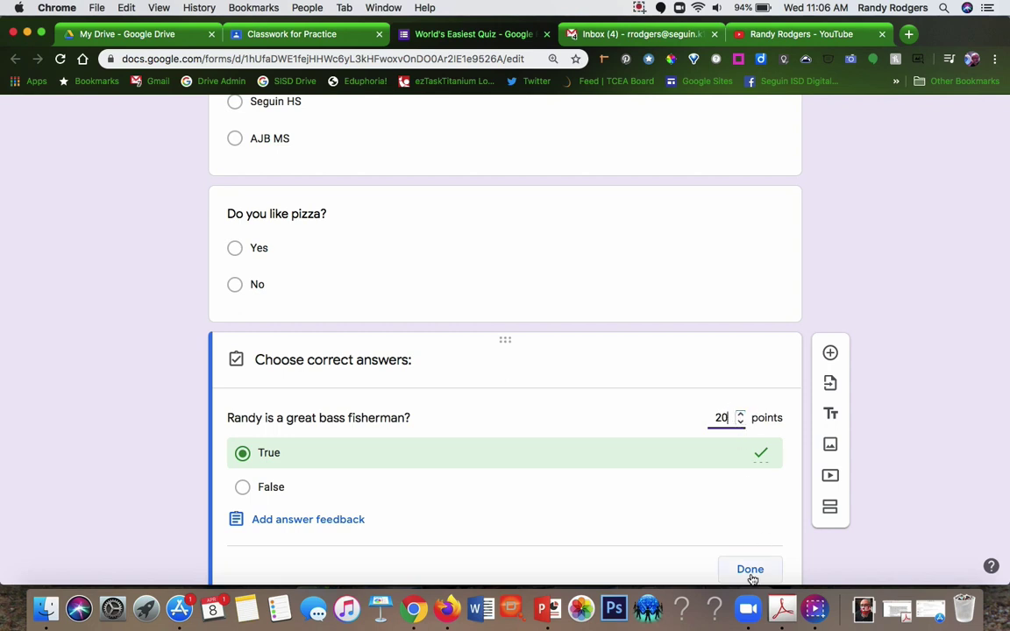
left_click(751, 570)
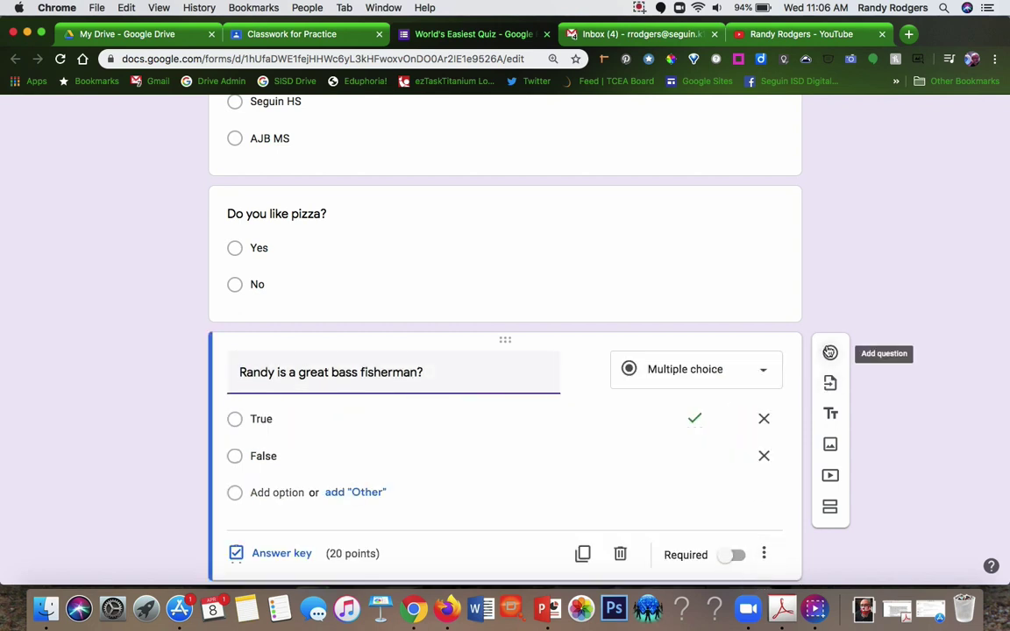
- Add a Texas capital question with choices Houston, Austin, Dallas and Seguin
left_click(829, 352)
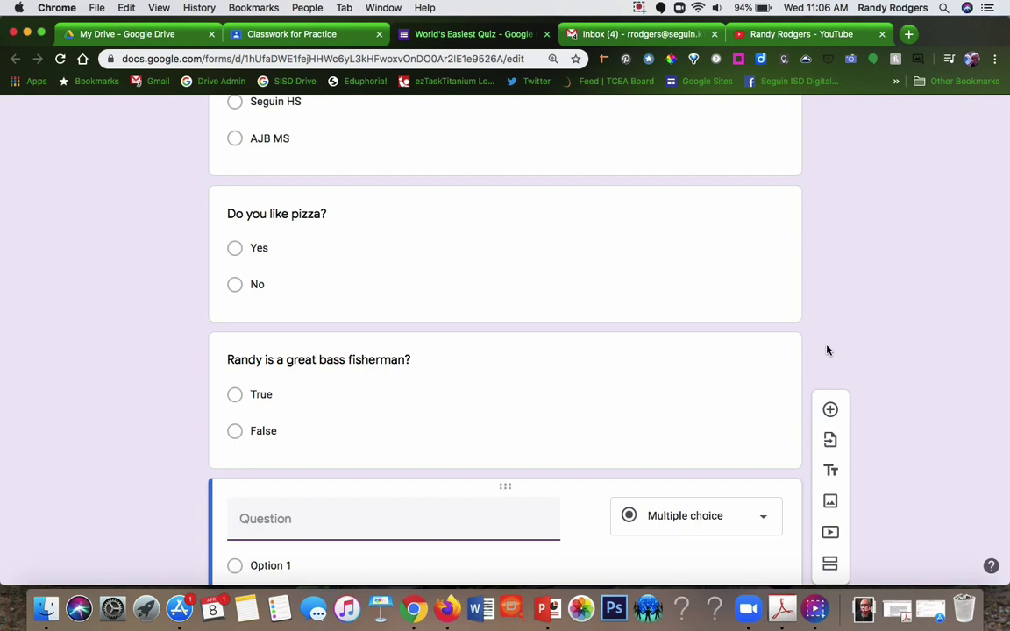
type("The capit")
type("al of ")
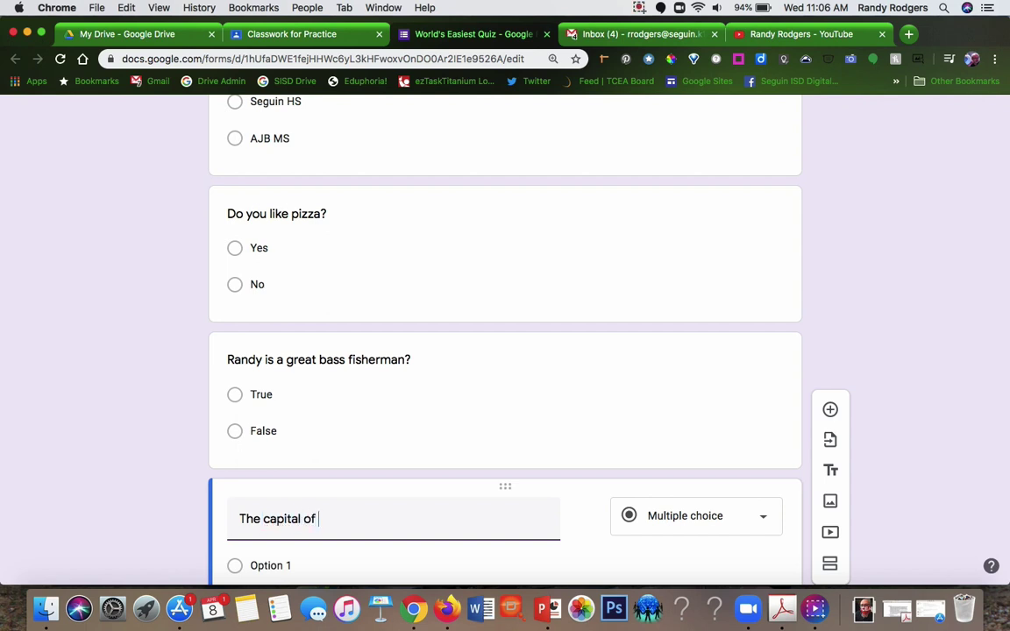
type("Texsa")
type("_________________.")
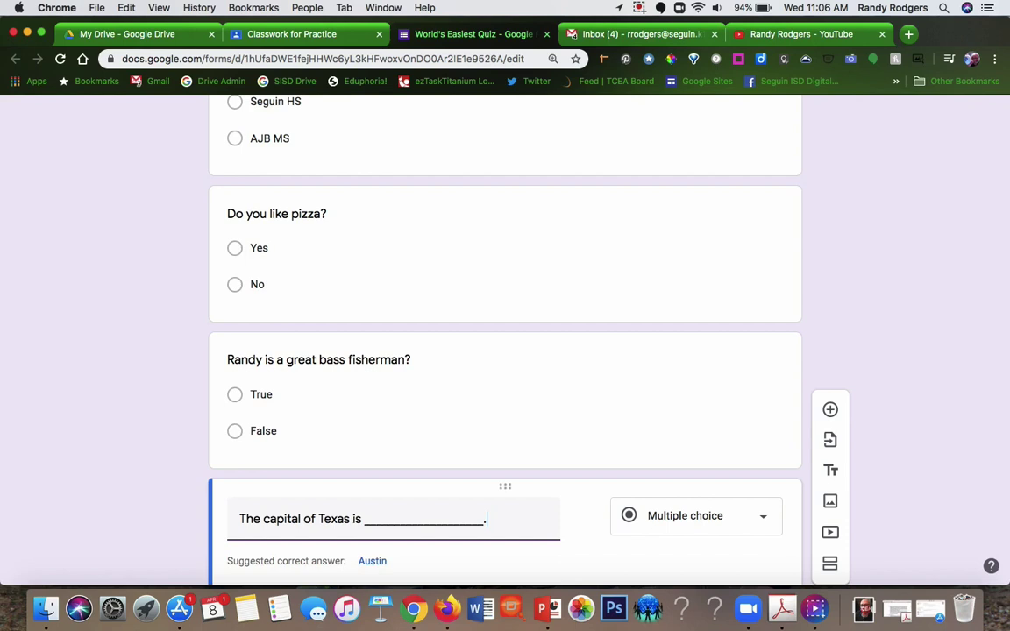
scroll(523, 388, "down", 4)
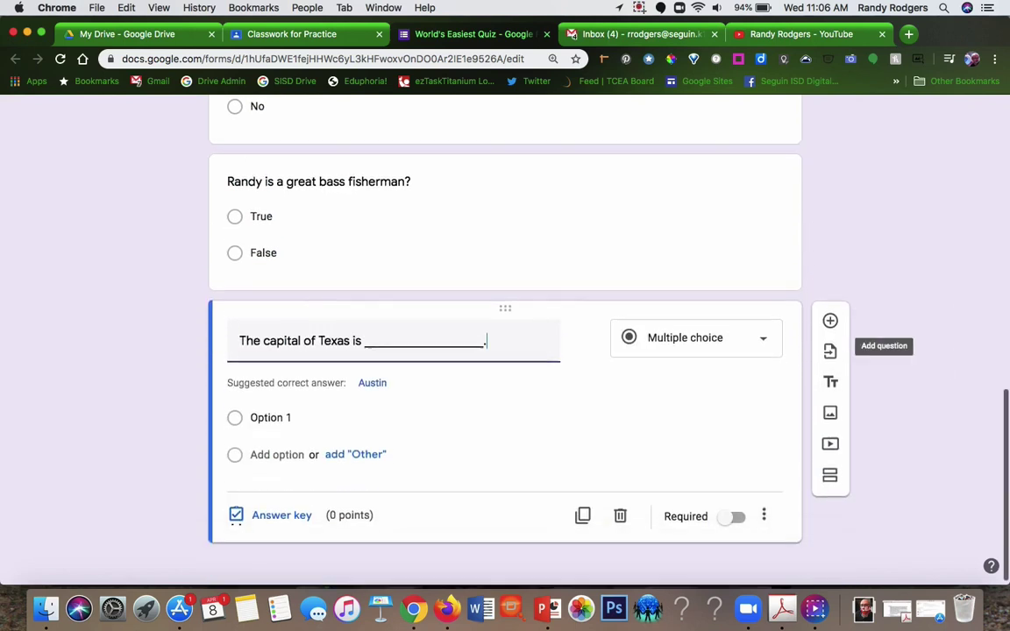
left_click(285, 410)
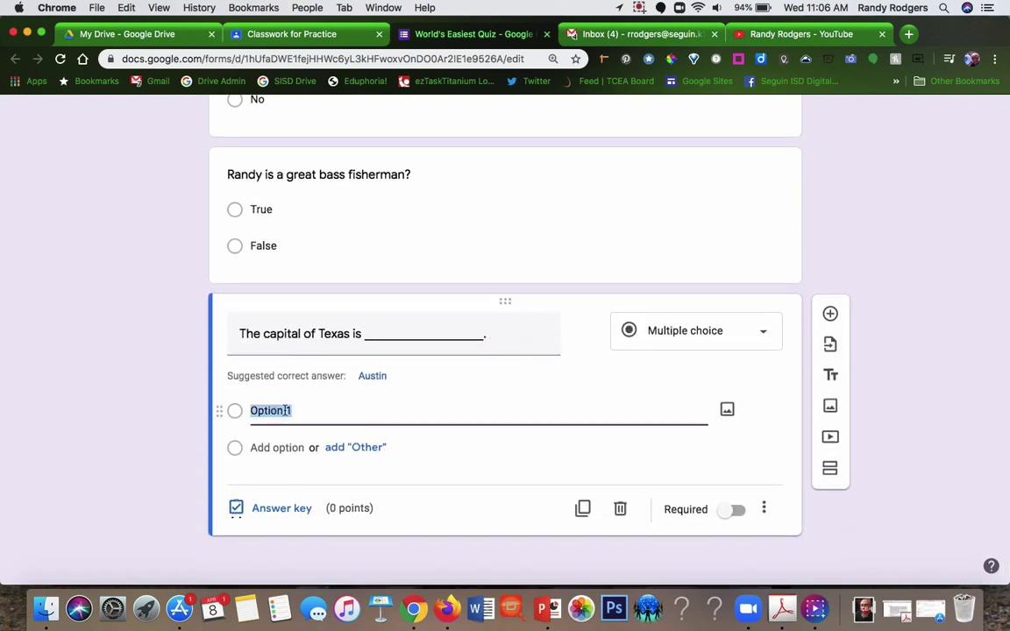
type("Houston")
key("Return")
type("Austin")
key("Return")
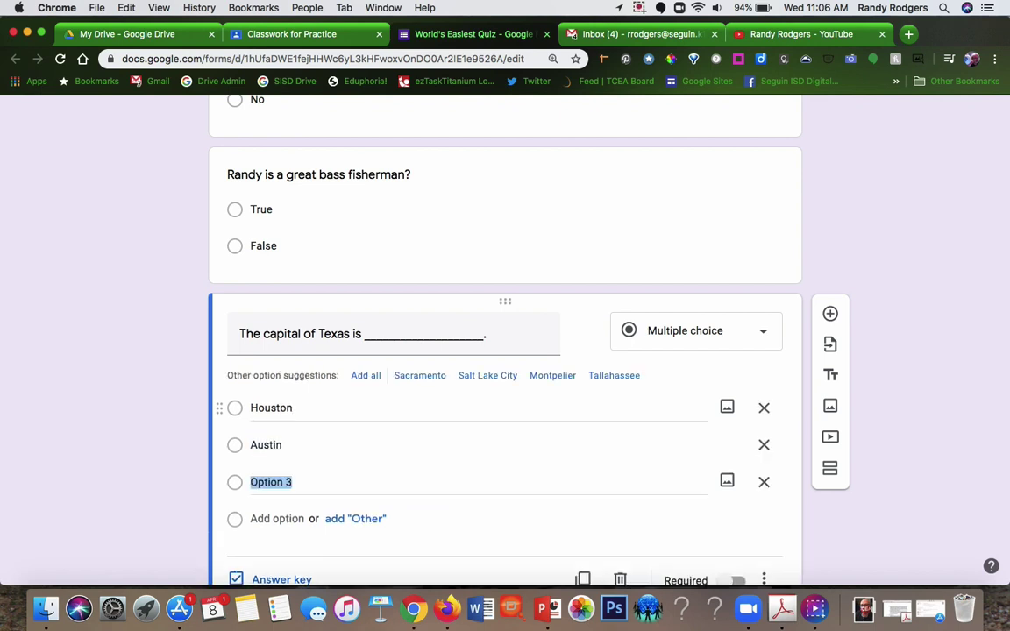
type("Dallas")
key("Return")
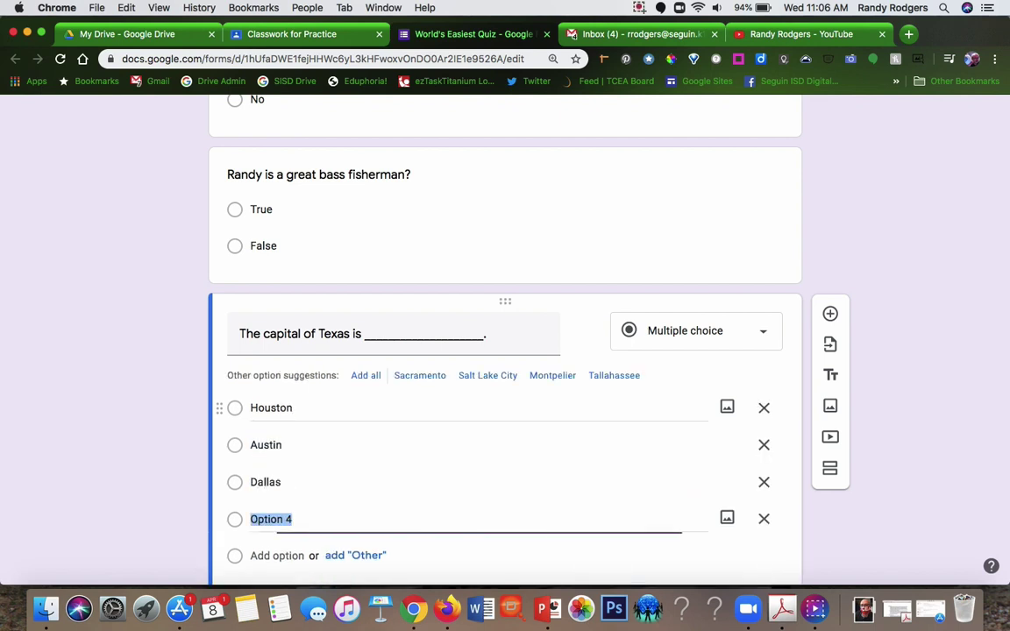
type("Seguin")
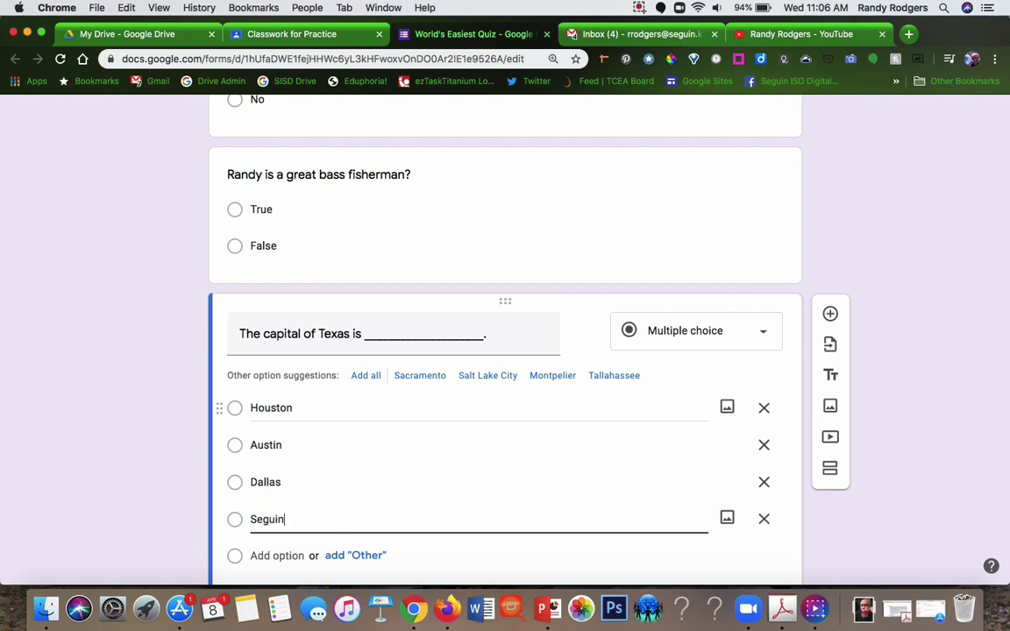
scroll(124, 401, "down", 1)
- Key Austin as the correct answer, worth 20 points
left_click(278, 508)
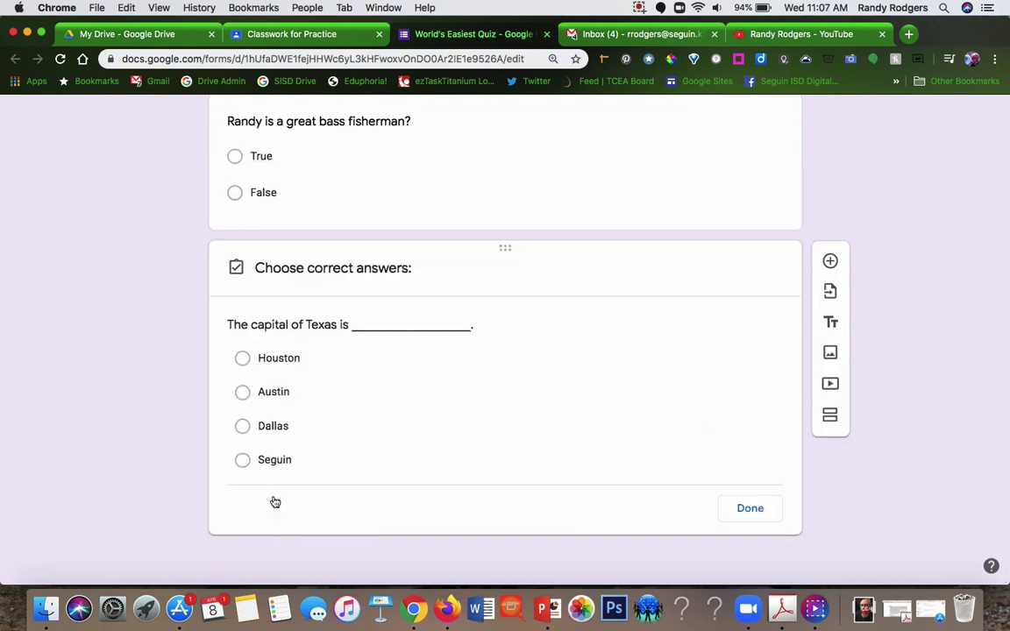
left_click(242, 394)
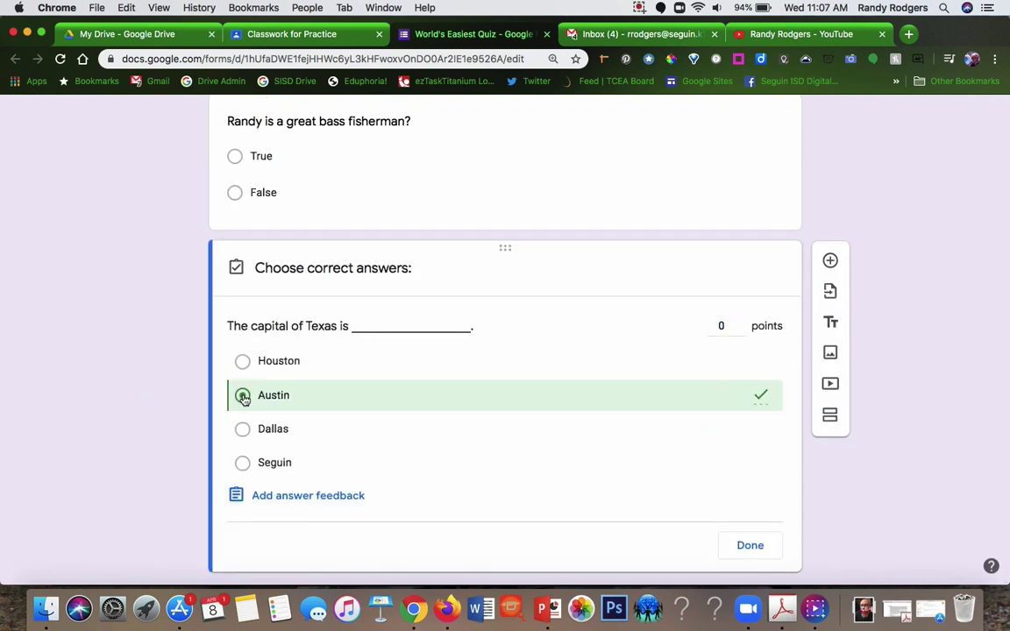
left_click(741, 323)
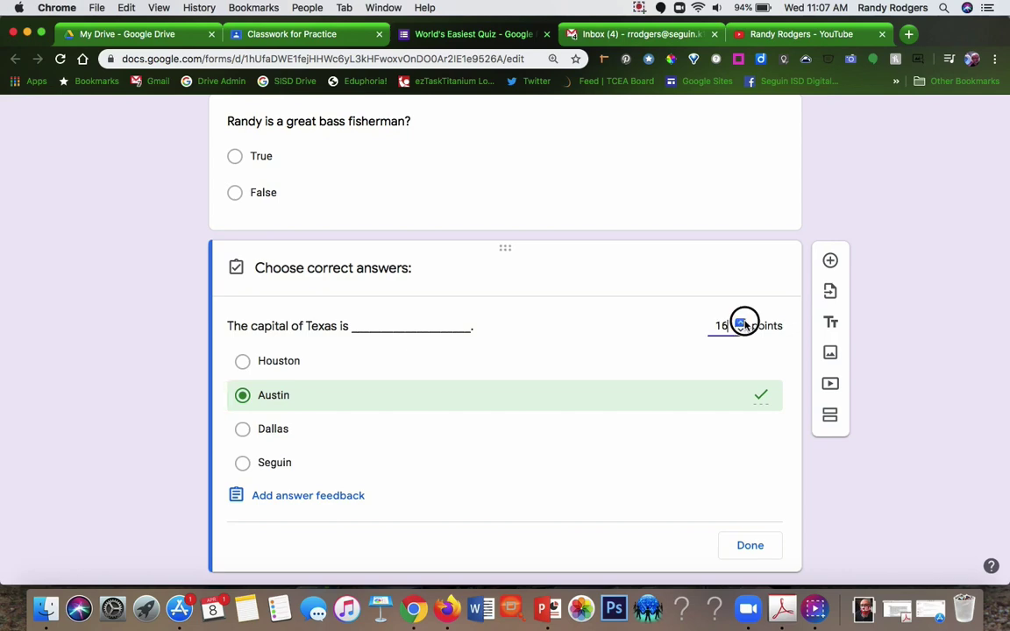
left_click(741, 323)
left_click(741, 323)
left_click(751, 546)
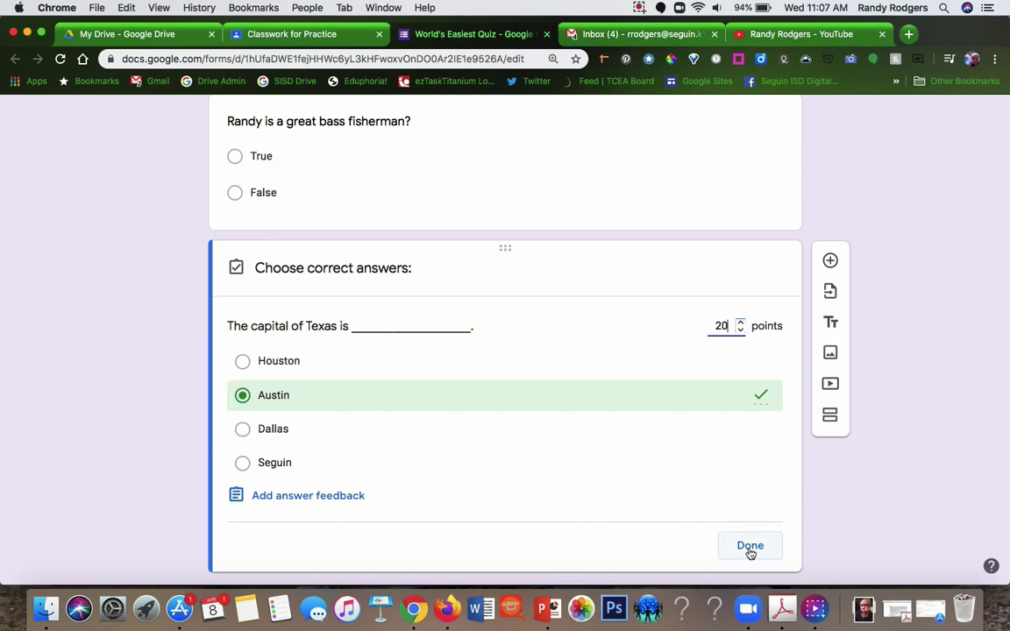
scroll(1006, 252, "up", 15)
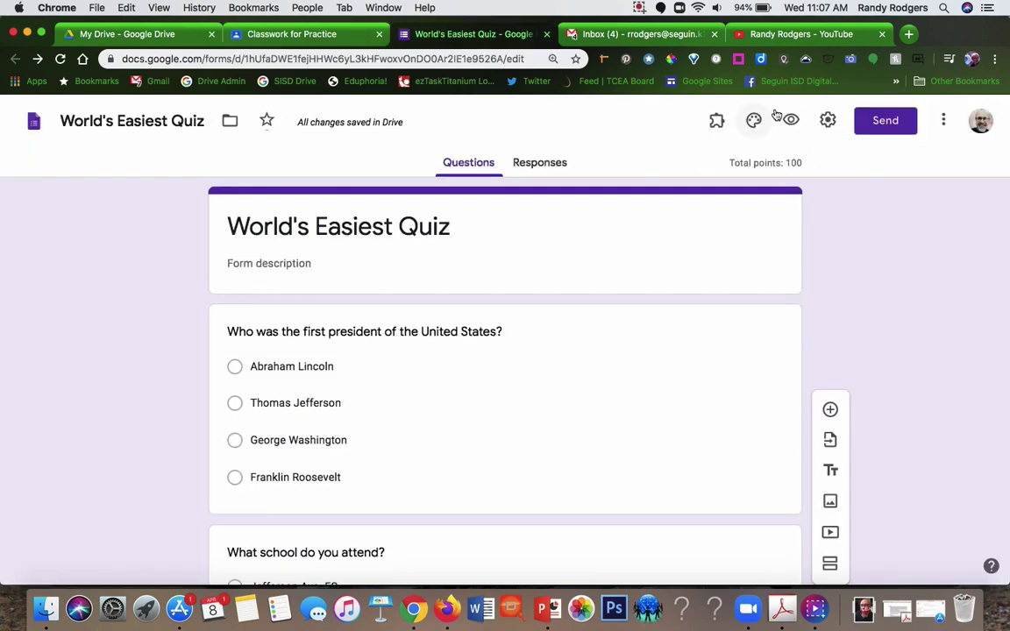
left_click(792, 121)
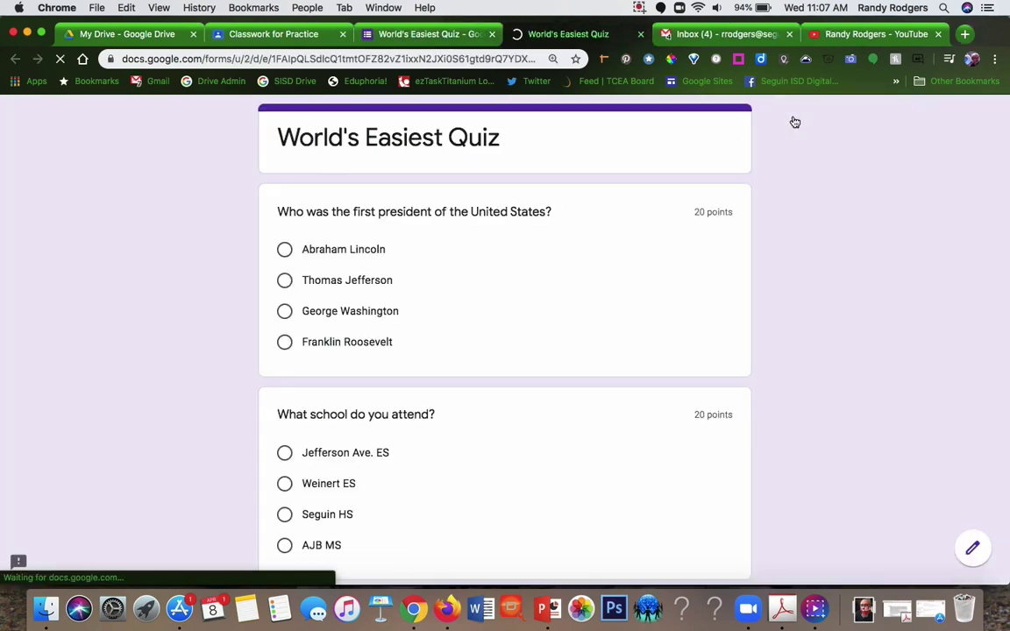
scroll(693, 443, "down", 5)
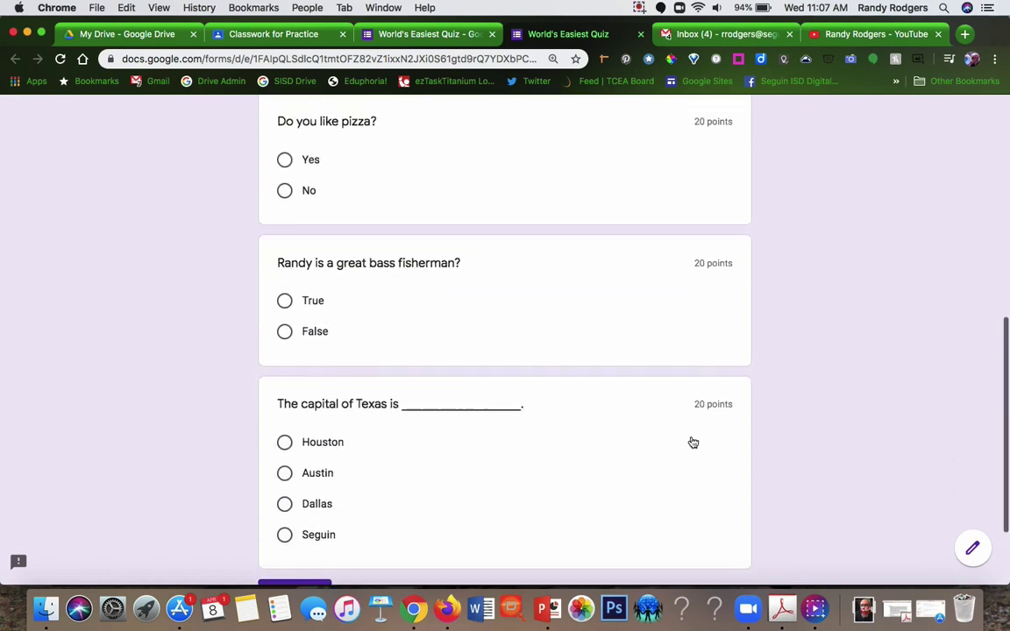
scroll(693, 442, "up", 6)
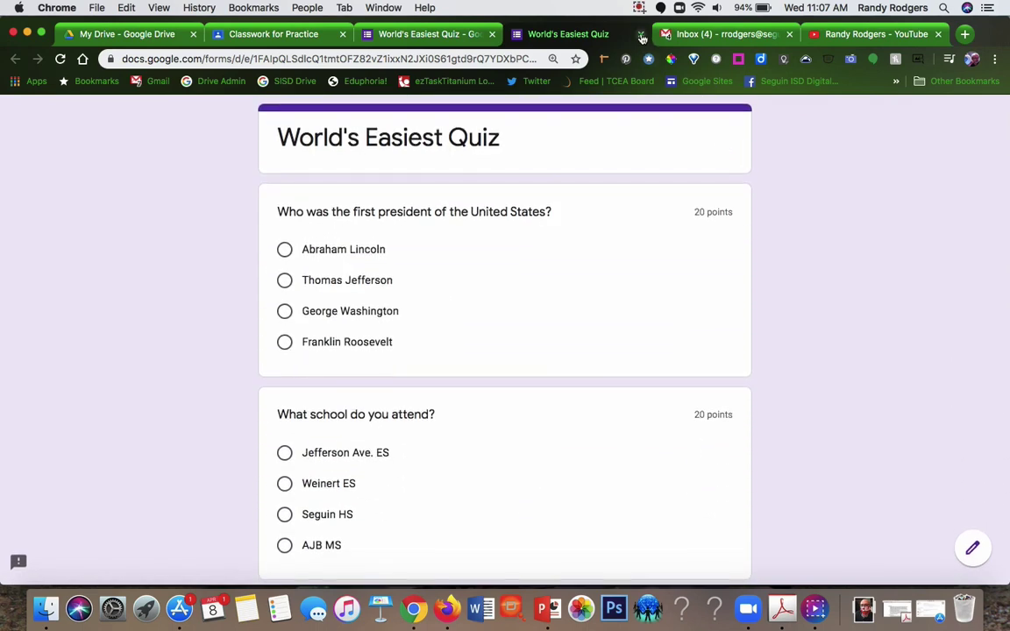
key("super+w")
- Give the quiz a custom gold #c3d21d theme with the darkest yellow background, then return to Classroom
left_click(754, 120)
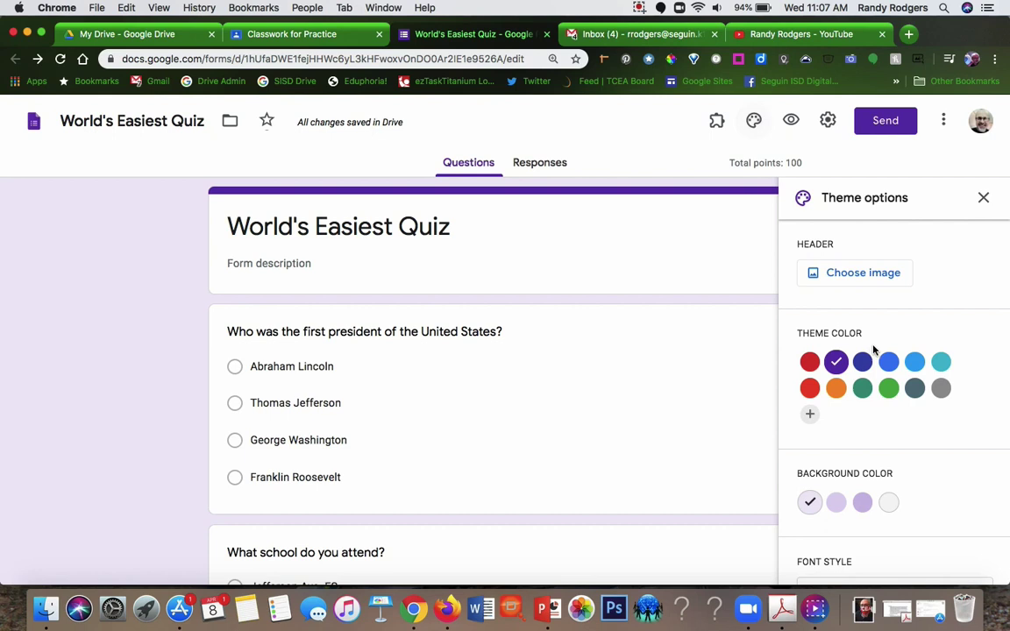
left_click(809, 419)
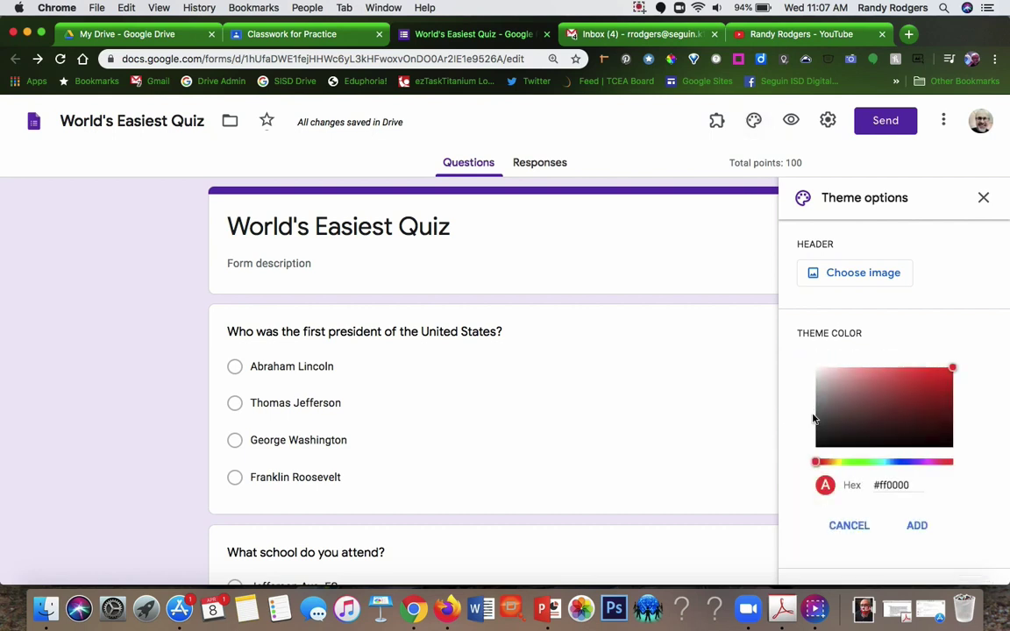
left_click(842, 463)
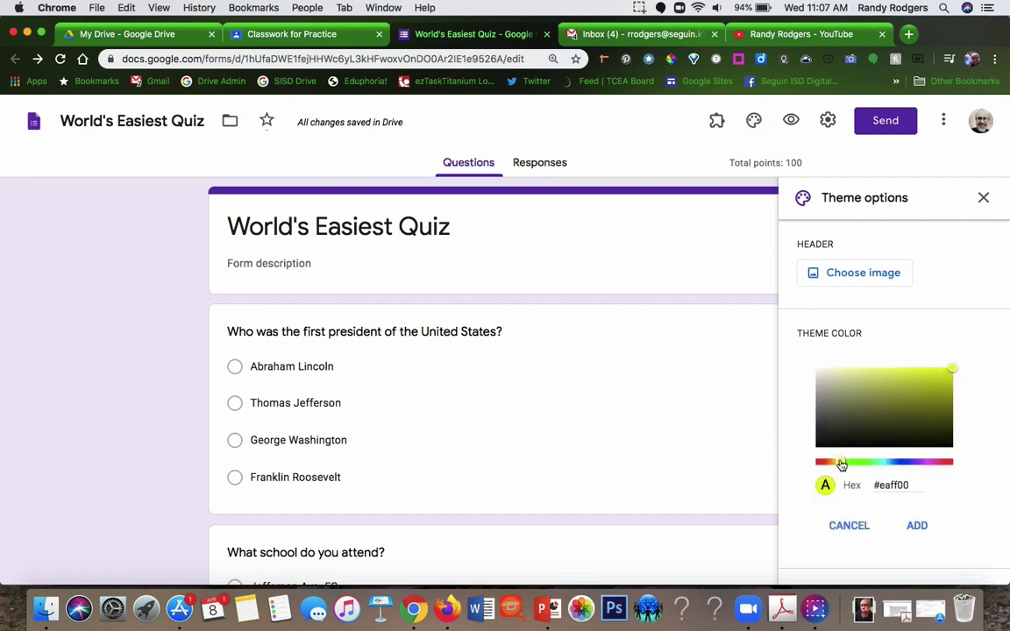
left_click(933, 380)
left_click(840, 466)
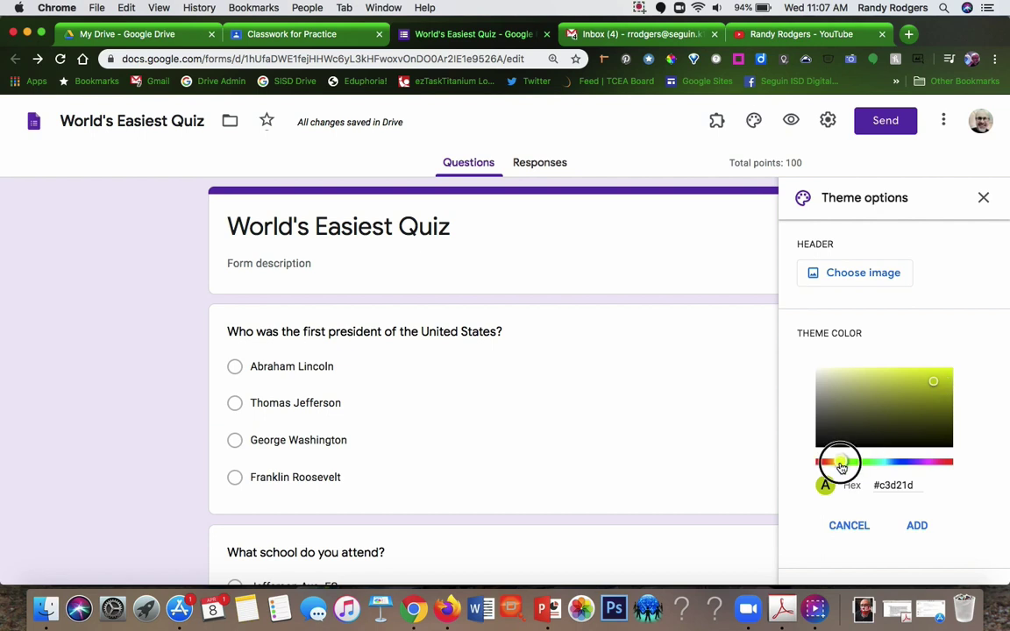
left_click_drag(840, 466, 833, 462)
left_click(913, 525)
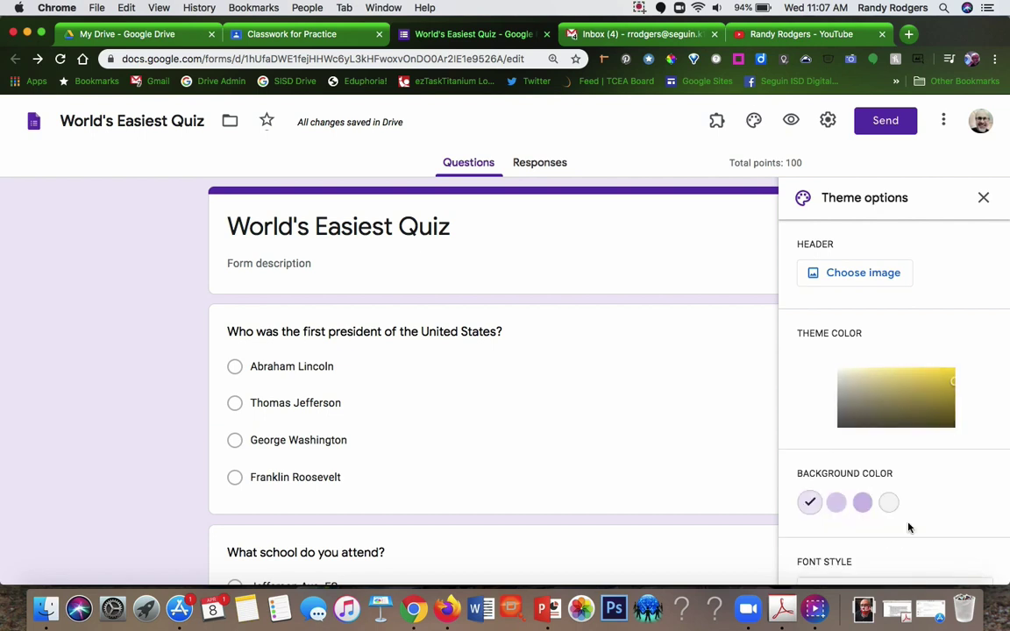
left_click(861, 502)
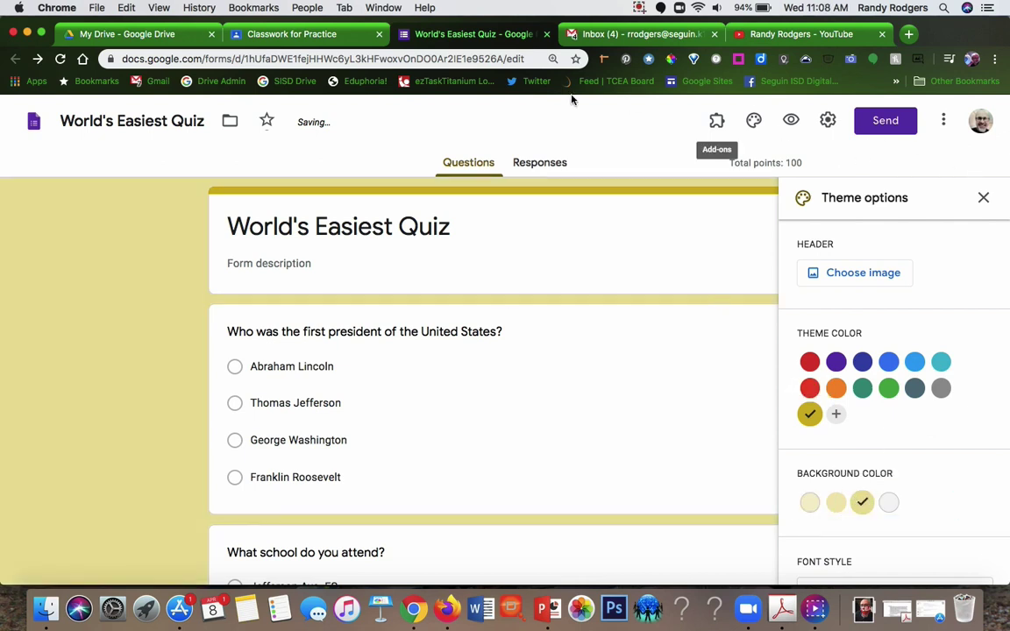
left_click(258, 35)
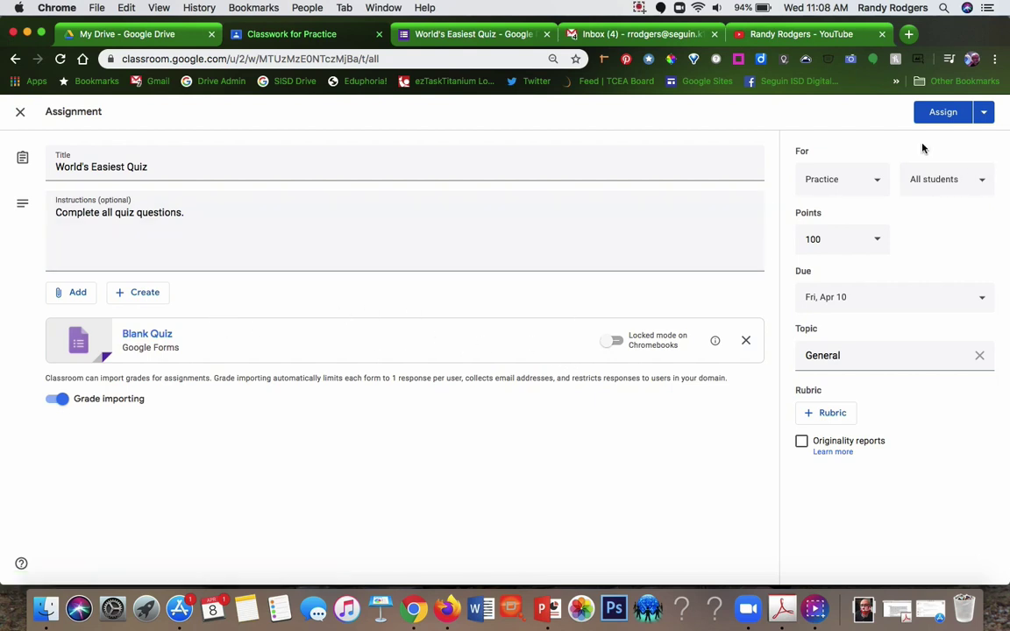
- Assign the World's Easiest Quiz under General, due Apr 10
left_click(943, 114)
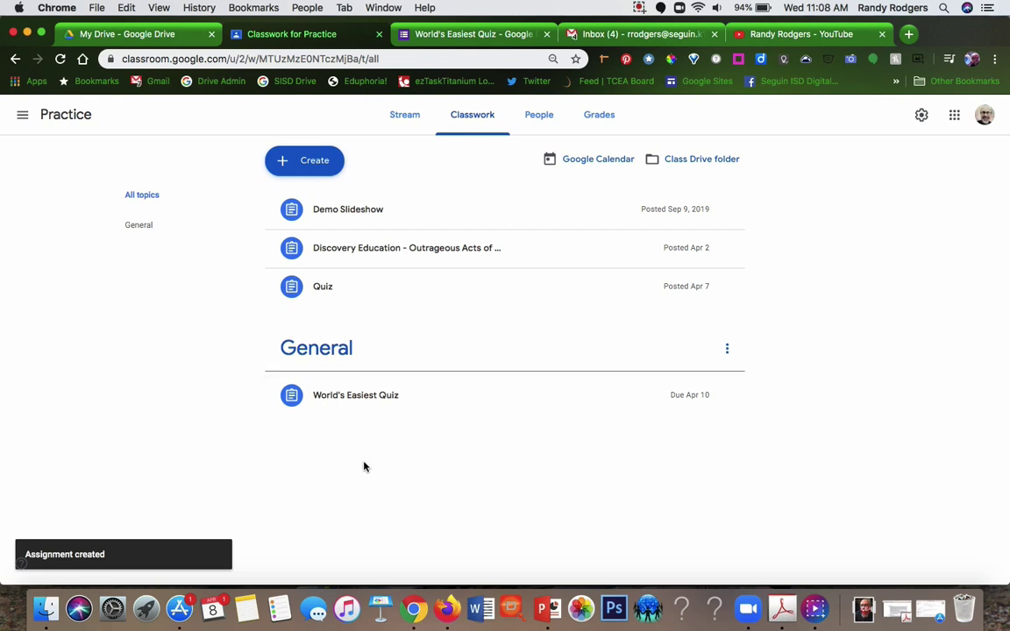
left_click(605, 119)
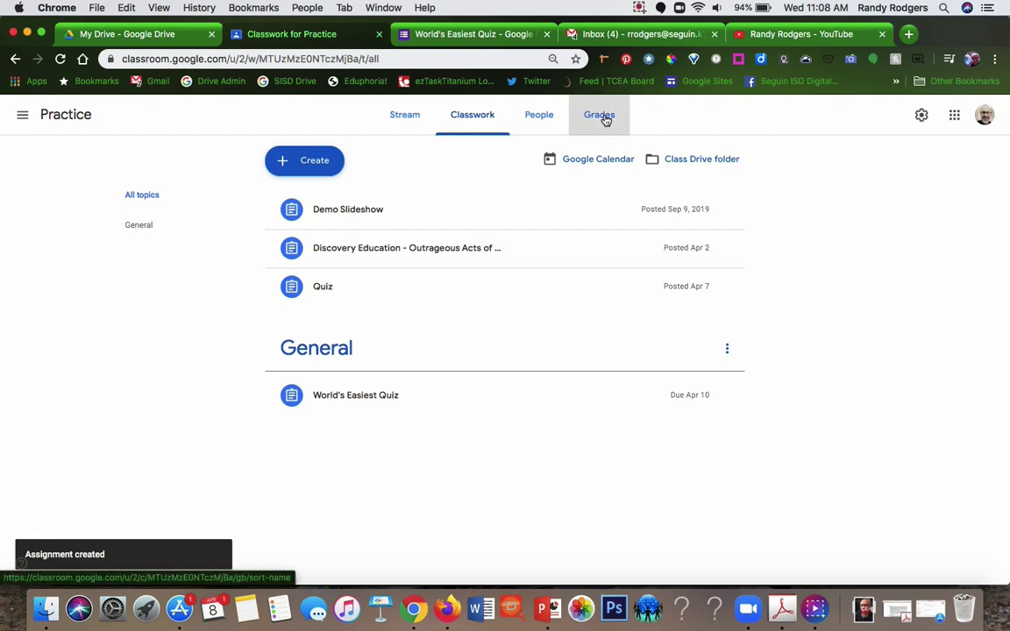
left_click(475, 122)
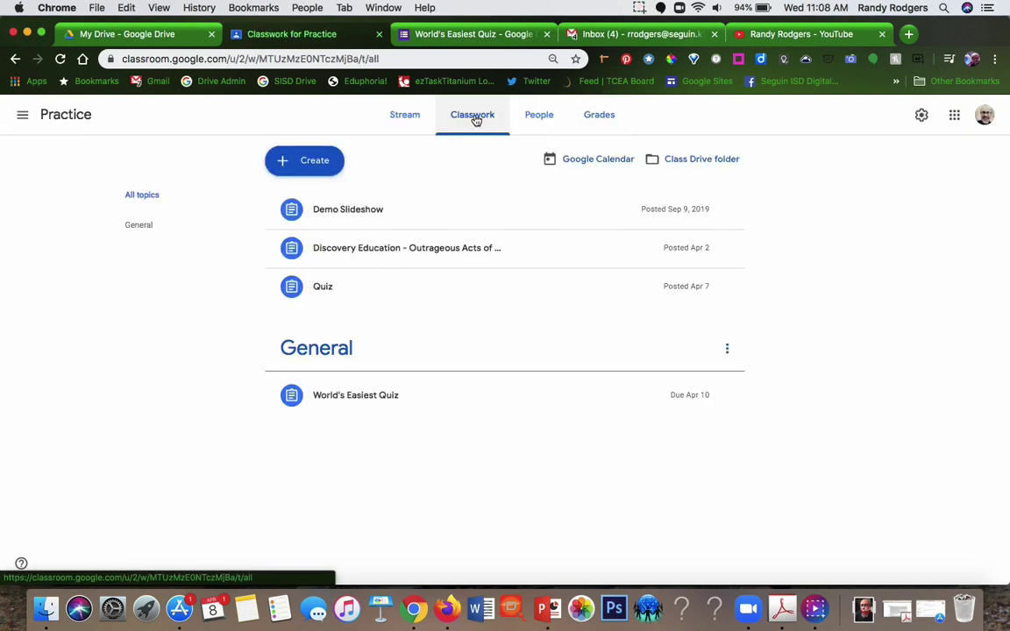
left_click(603, 119)
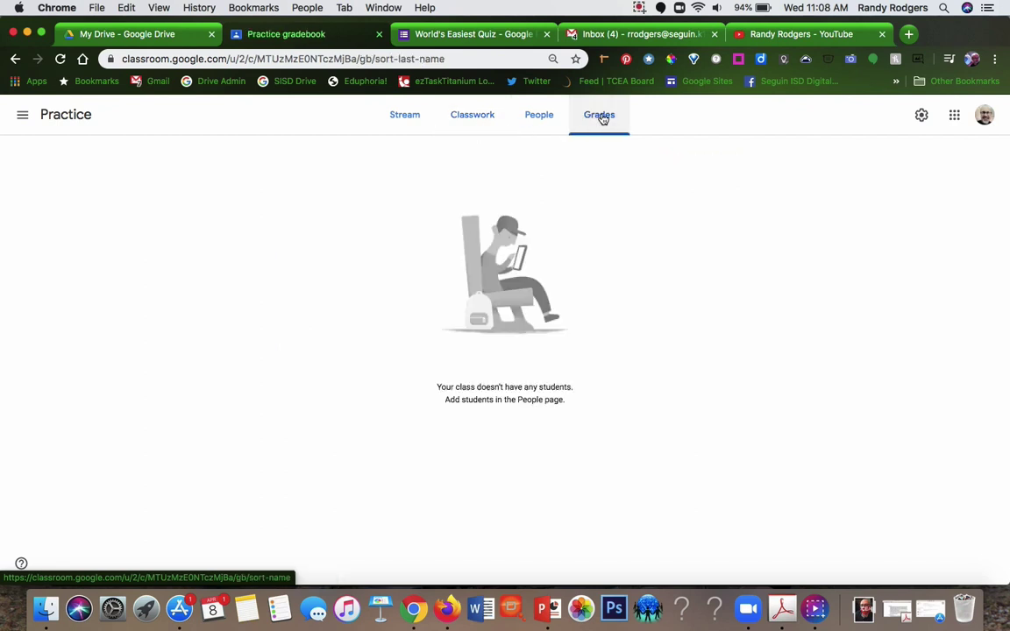
left_click(474, 117)
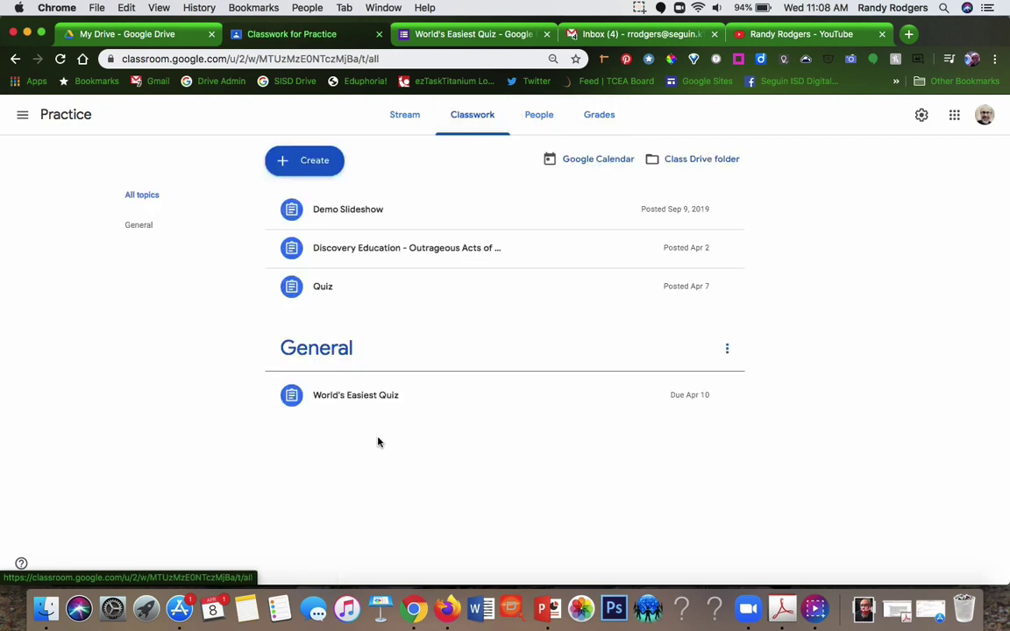